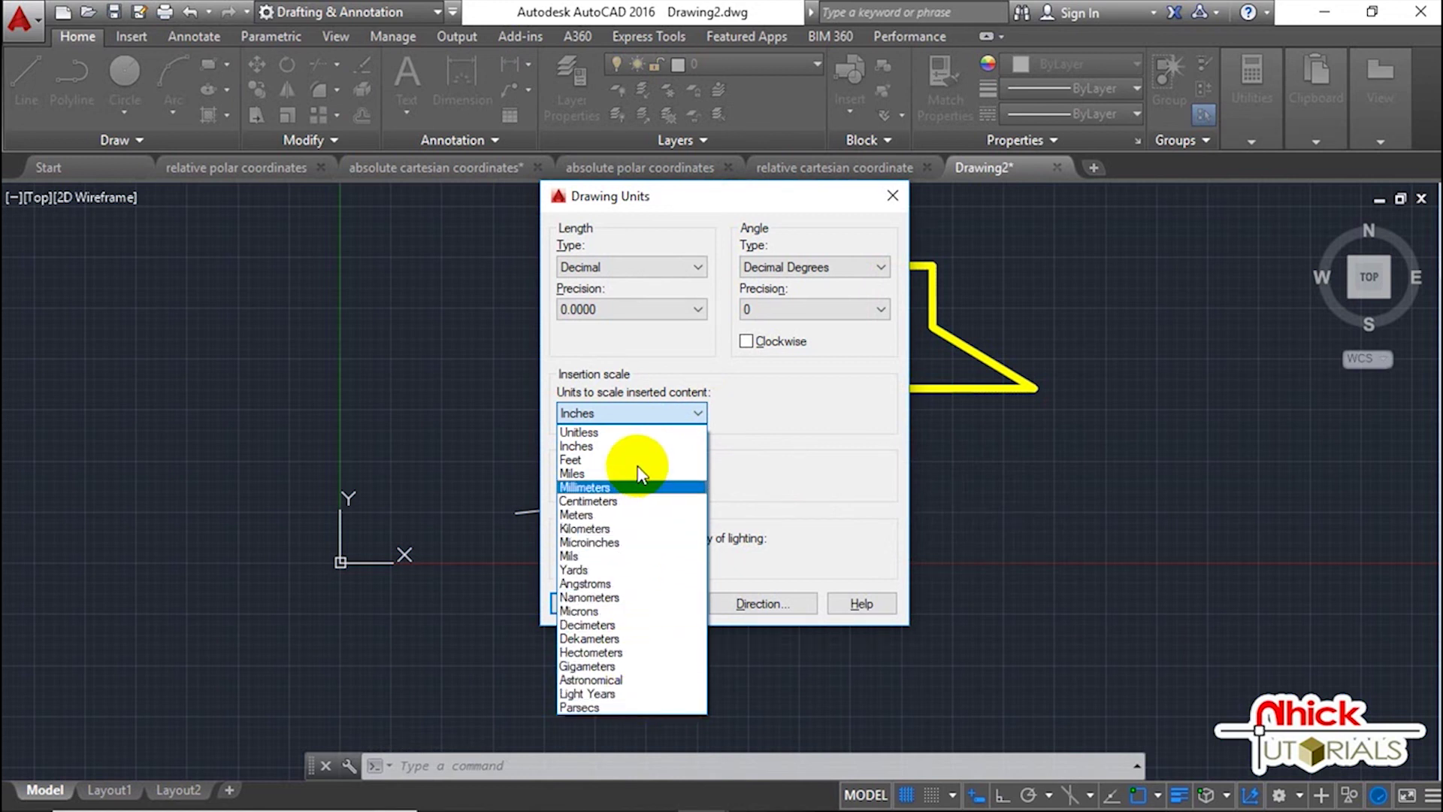
# Review the available length, angle, precision and insertion scale options in the drawing units, then accept the current settings
pyautogui.click(819, 385)
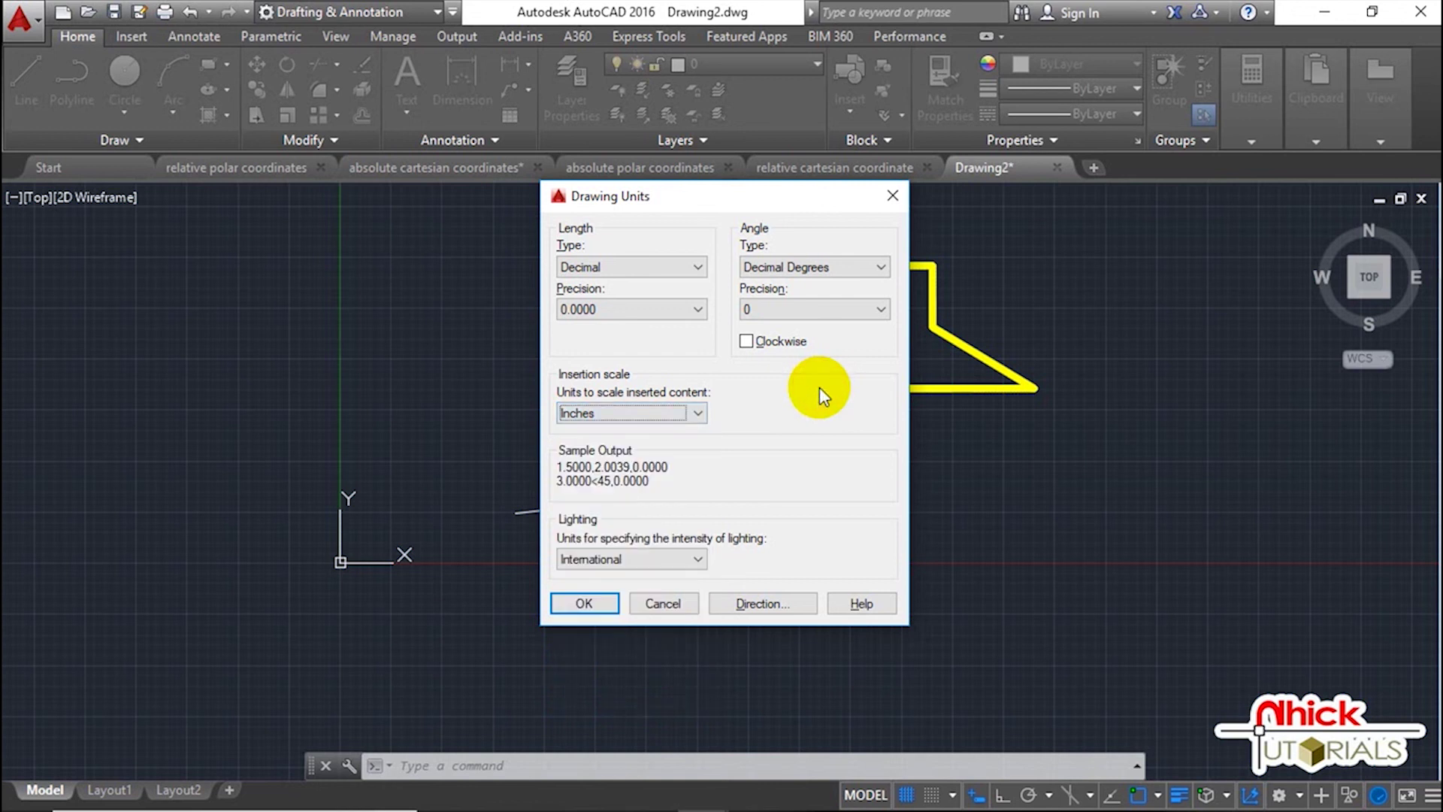
pyautogui.click(693, 264)
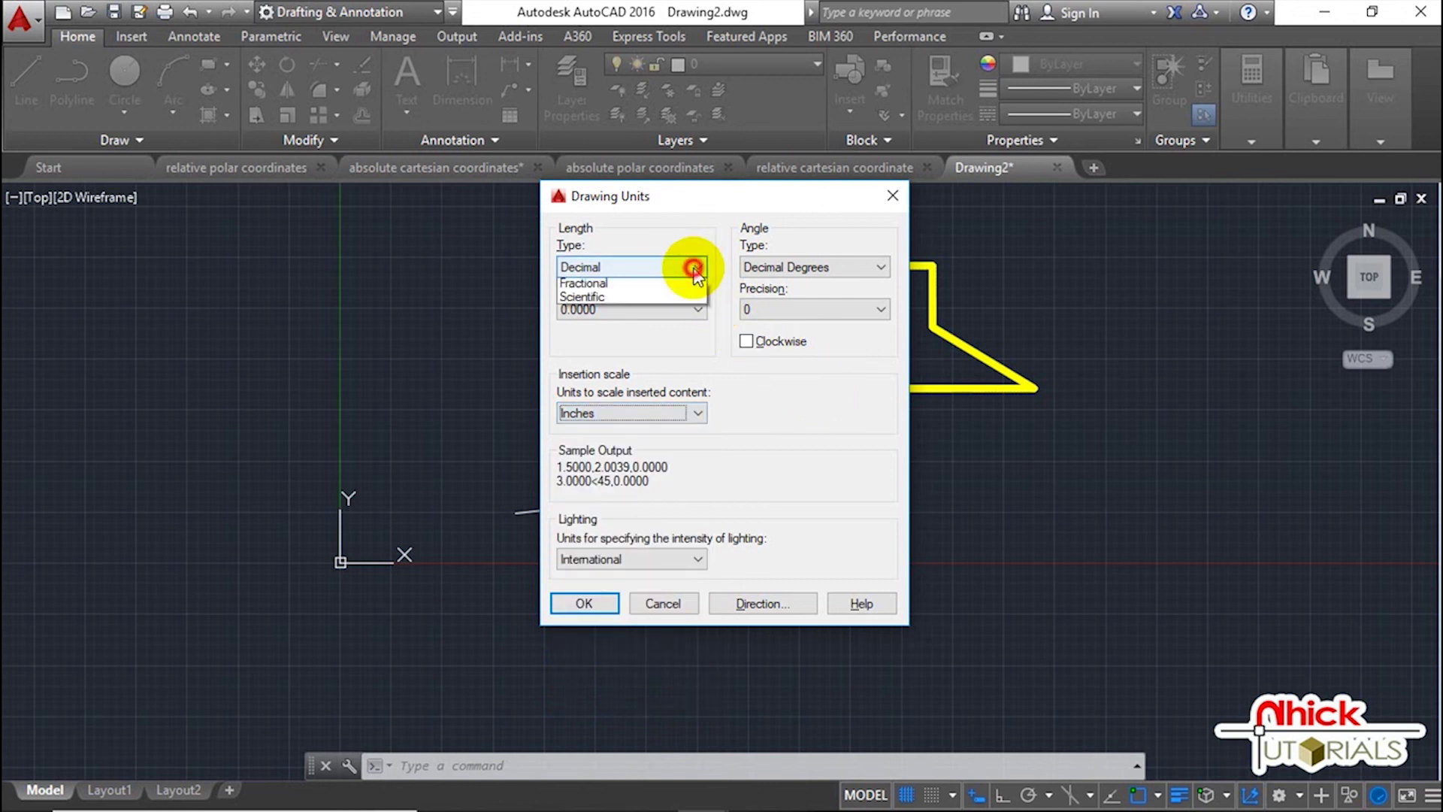
pyautogui.click(719, 371)
pyautogui.click(692, 309)
pyautogui.click(877, 284)
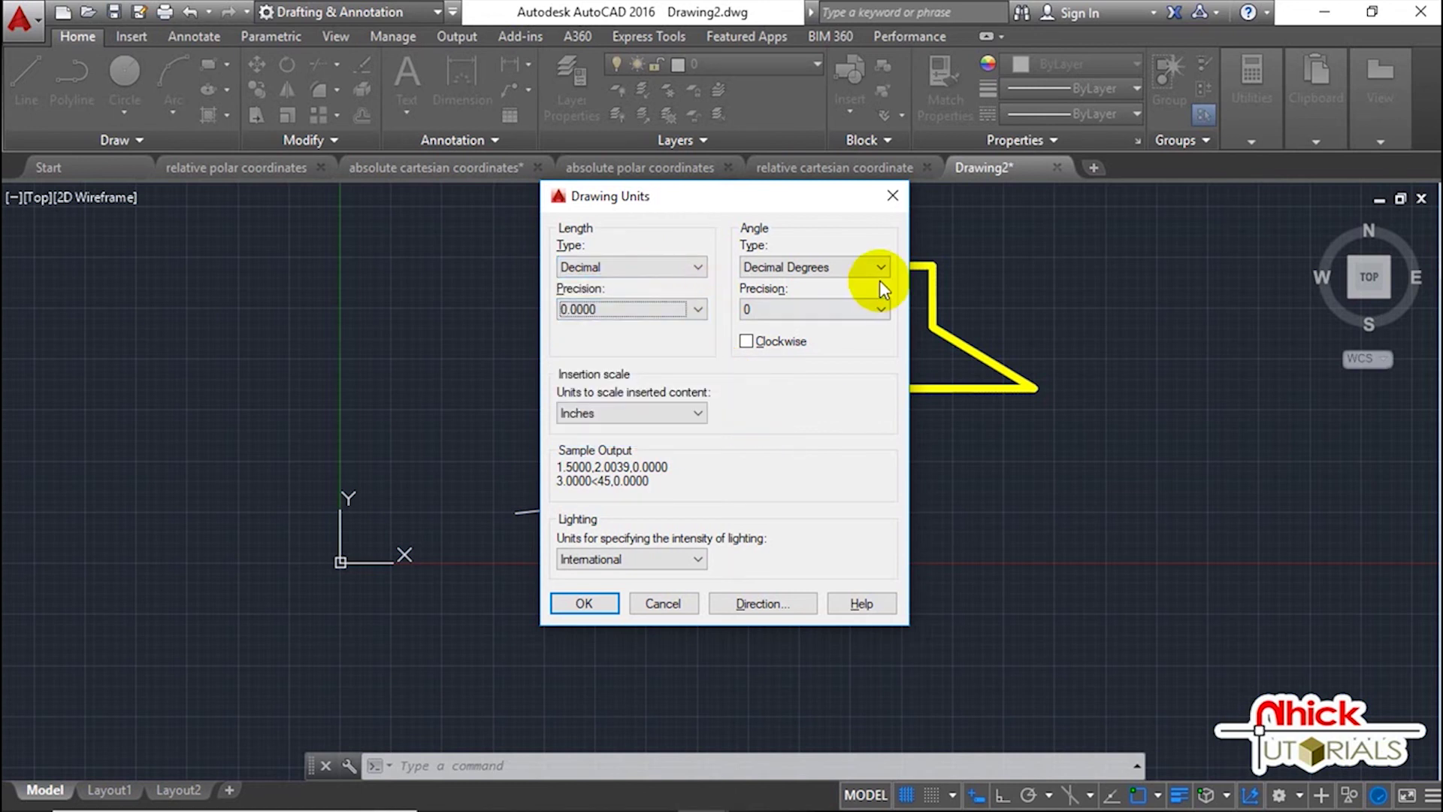
pyautogui.click(881, 268)
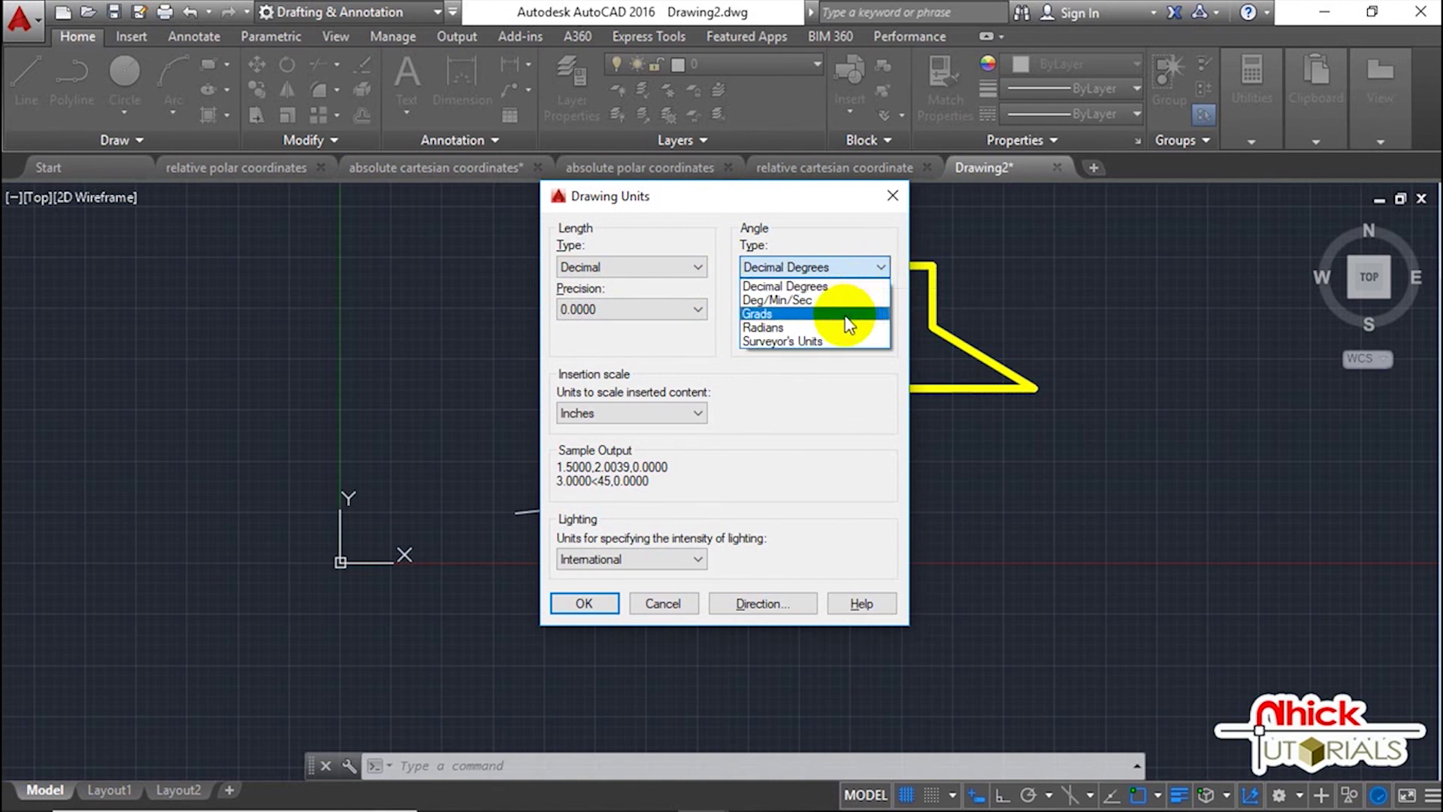
pyautogui.click(836, 383)
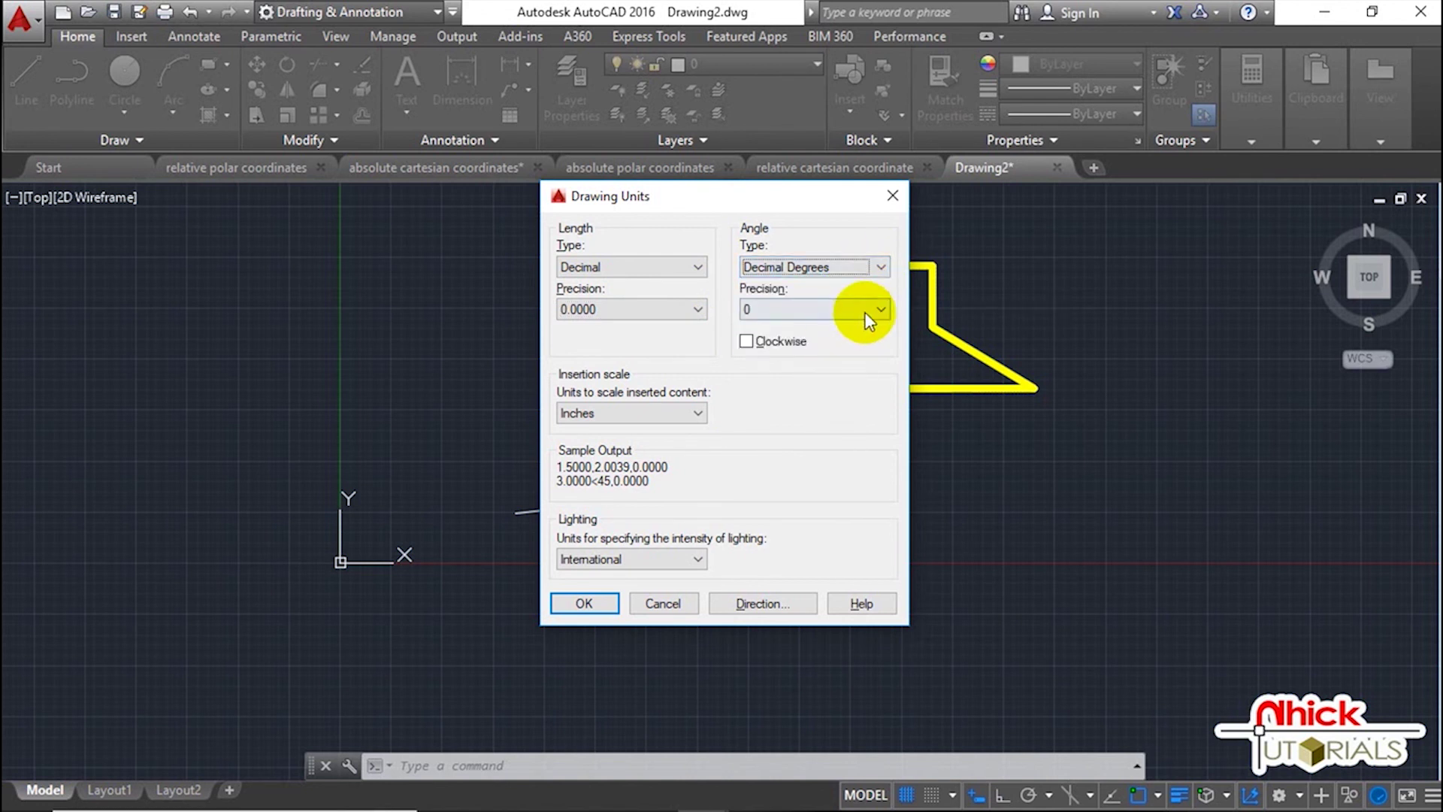
pyautogui.click(861, 314)
pyautogui.click(844, 479)
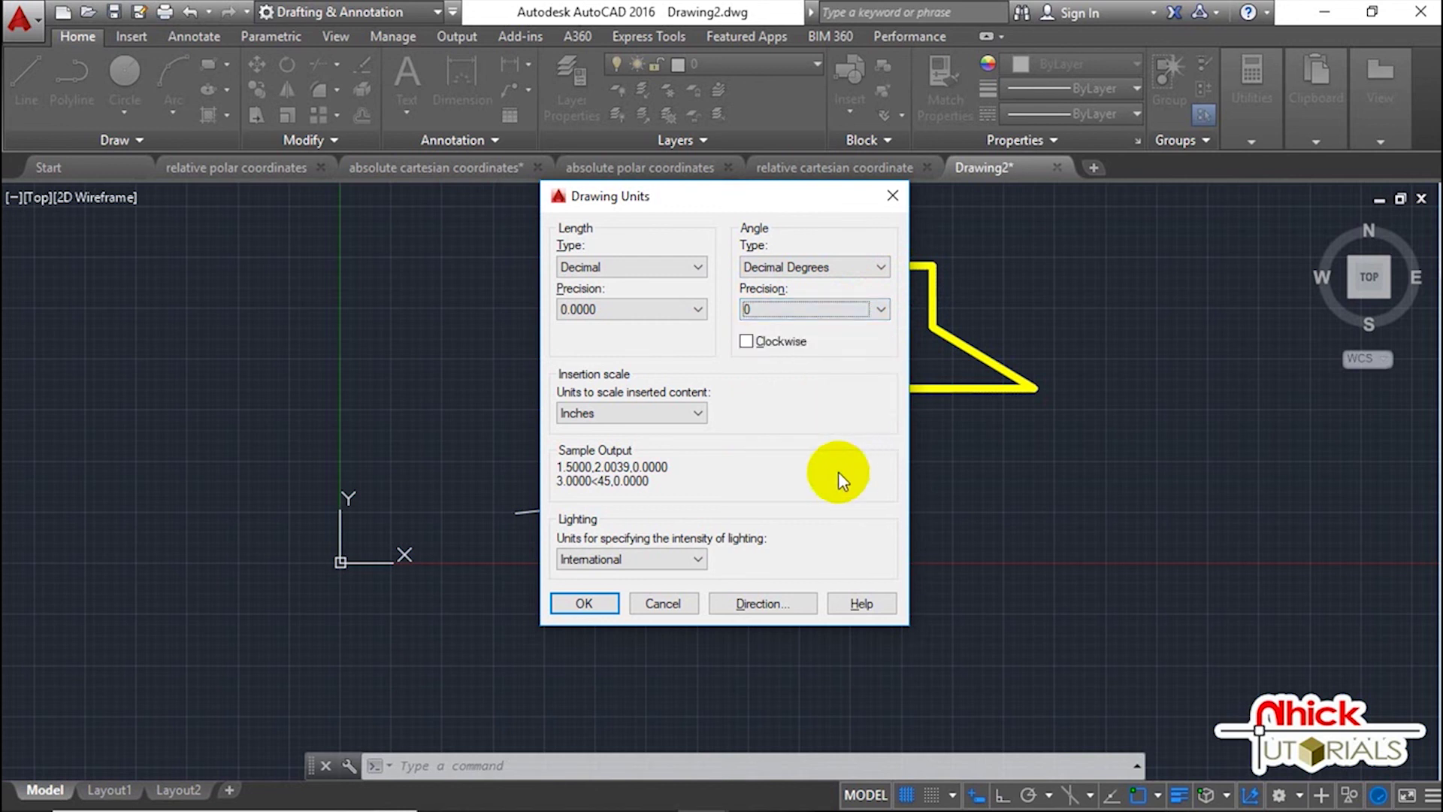
pyautogui.click(584, 603)
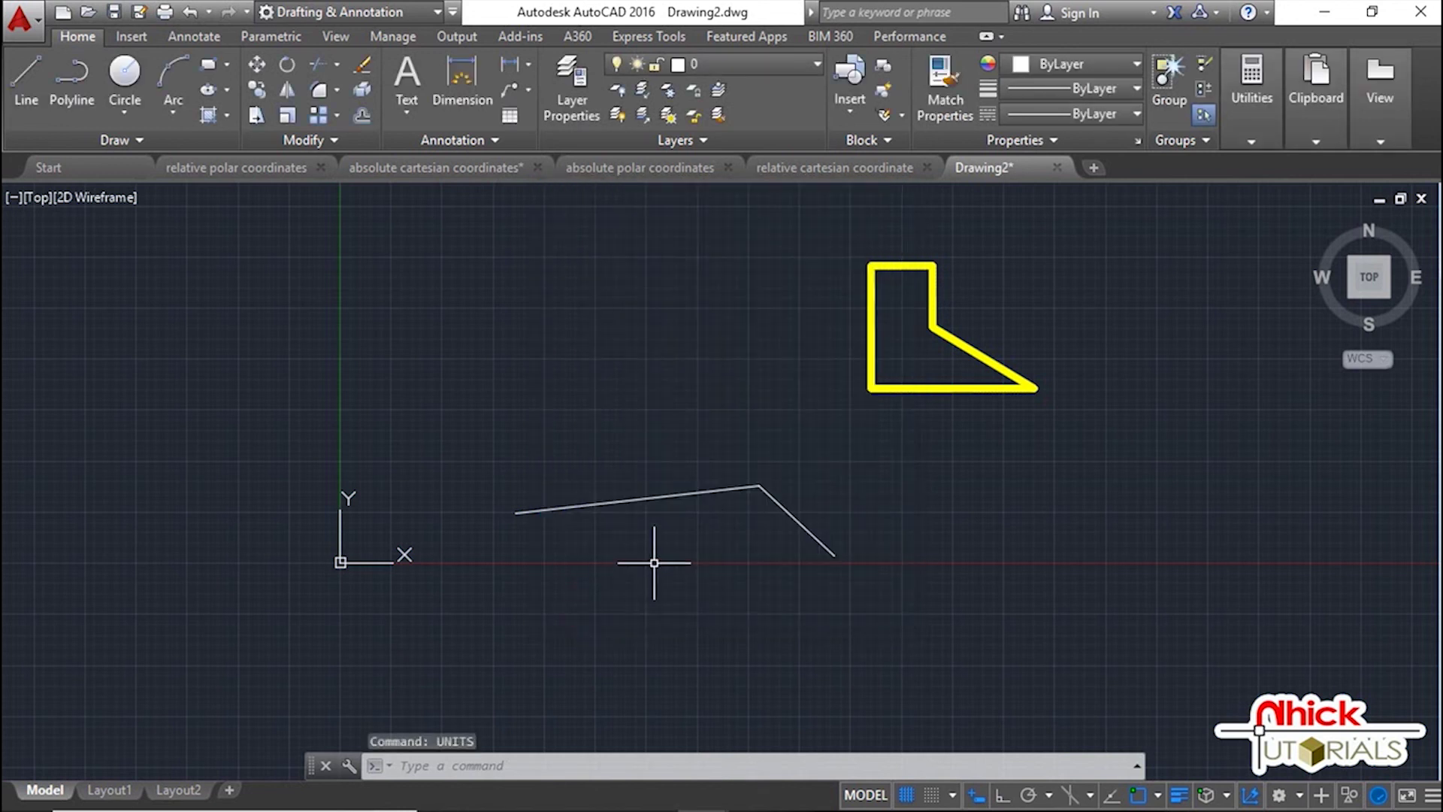
# Move the UCS origin to an empty spot just below the lower-left corner of the yellow outline
pyautogui.click(370, 562)
pyautogui.click(339, 562)
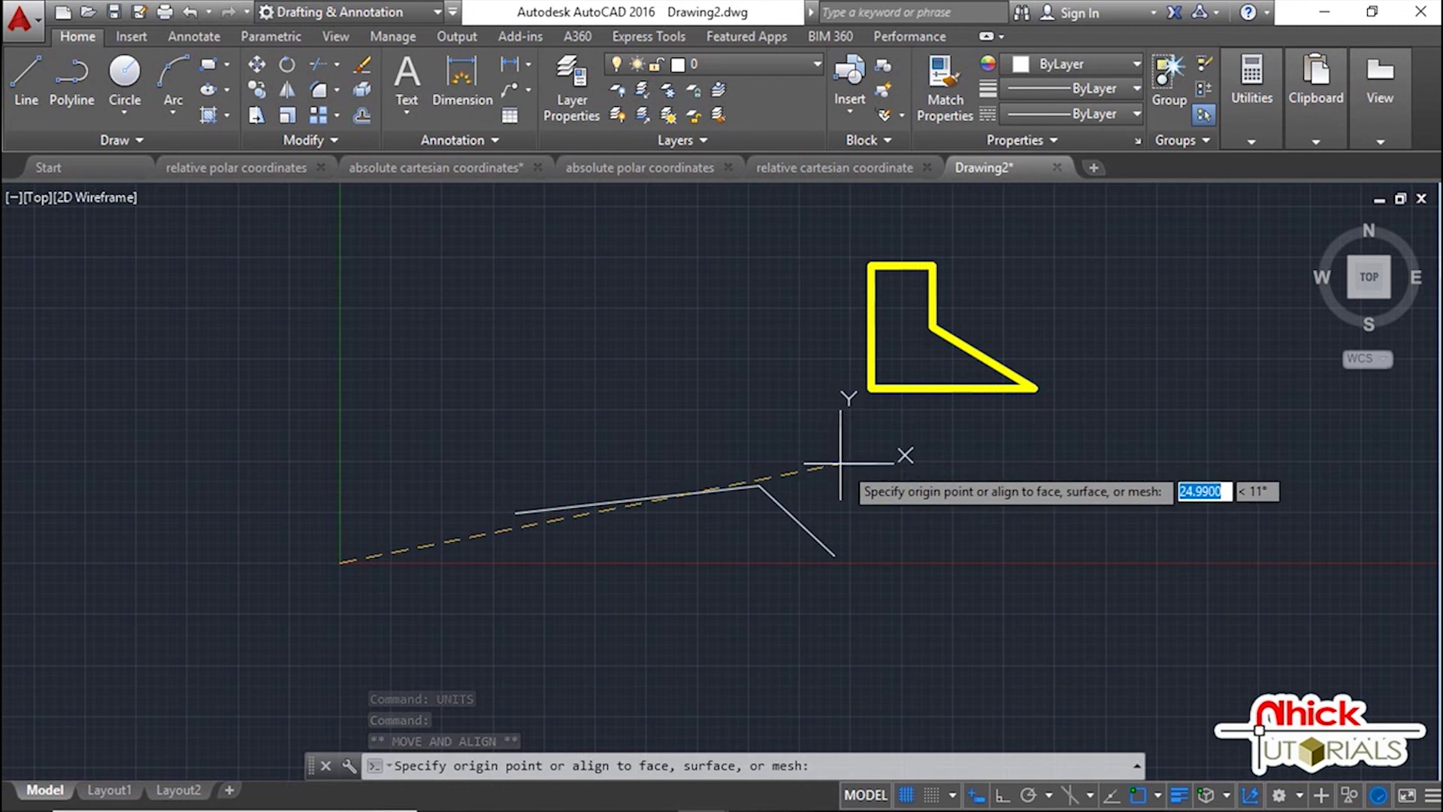
pyautogui.click(871, 475)
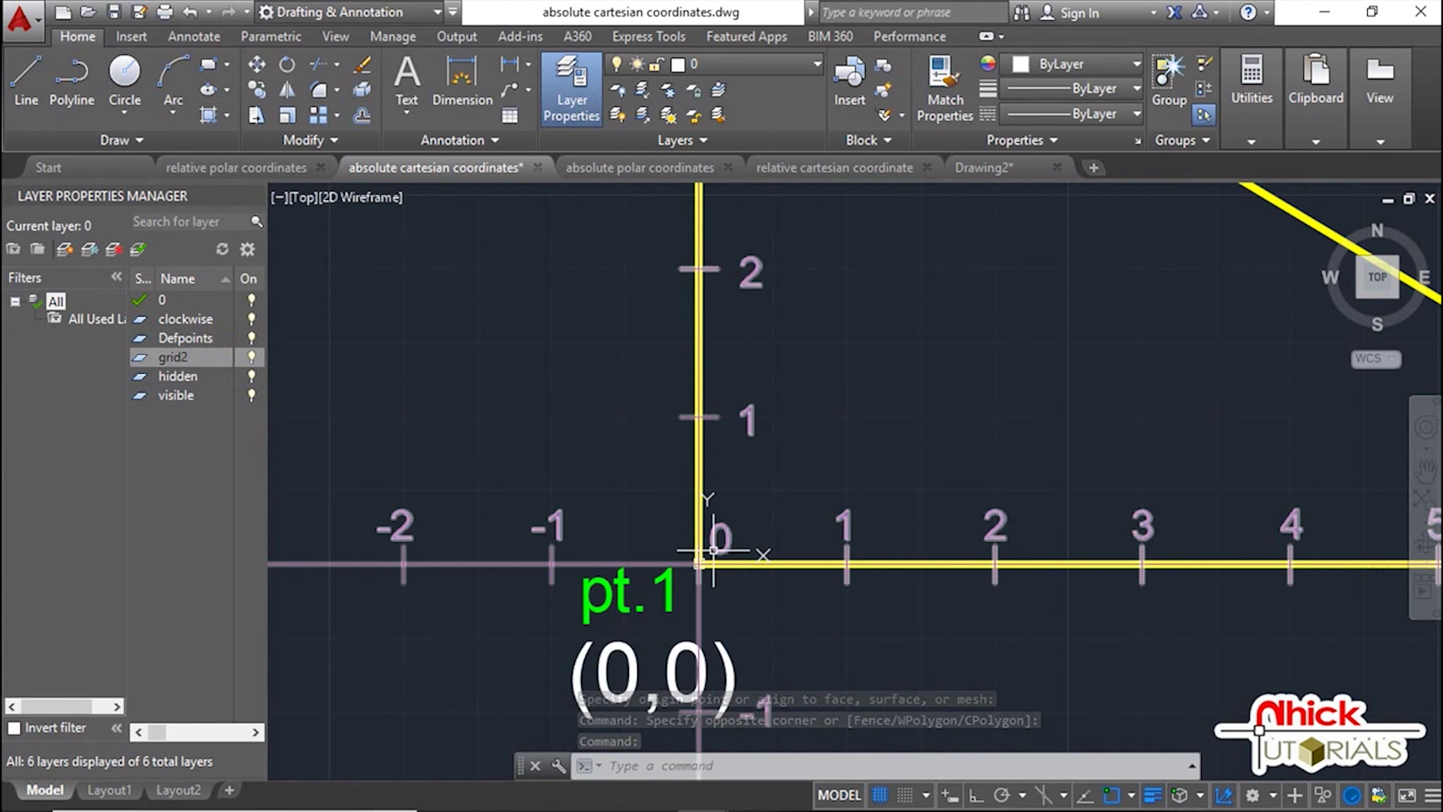
# Examine the yellow outline's labelled points and their coordinates against the numbered X and Y axes
pyautogui.moveTo(821, 396); pyautogui.dragTo(827, 670, button='middle')
pyautogui.moveTo(831, 363); pyautogui.dragTo(803, 669, button='middle')
pyautogui.moveTo(1082, 351)
pyautogui.mouseDown(button='middle')
pyautogui.moveTo(989, 354)
pyautogui.moveTo(978, 430)
pyautogui.mouseUp(button='middle')
pyautogui.moveTo(978, 590); pyautogui.dragTo(953, 354, button='middle')
pyautogui.moveTo(931, 503); pyautogui.dragTo(927, 306, button='middle')
pyautogui.moveTo(1017, 340); pyautogui.dragTo(830, 321, button='middle')
pyautogui.scroll(-4, 786, 441)
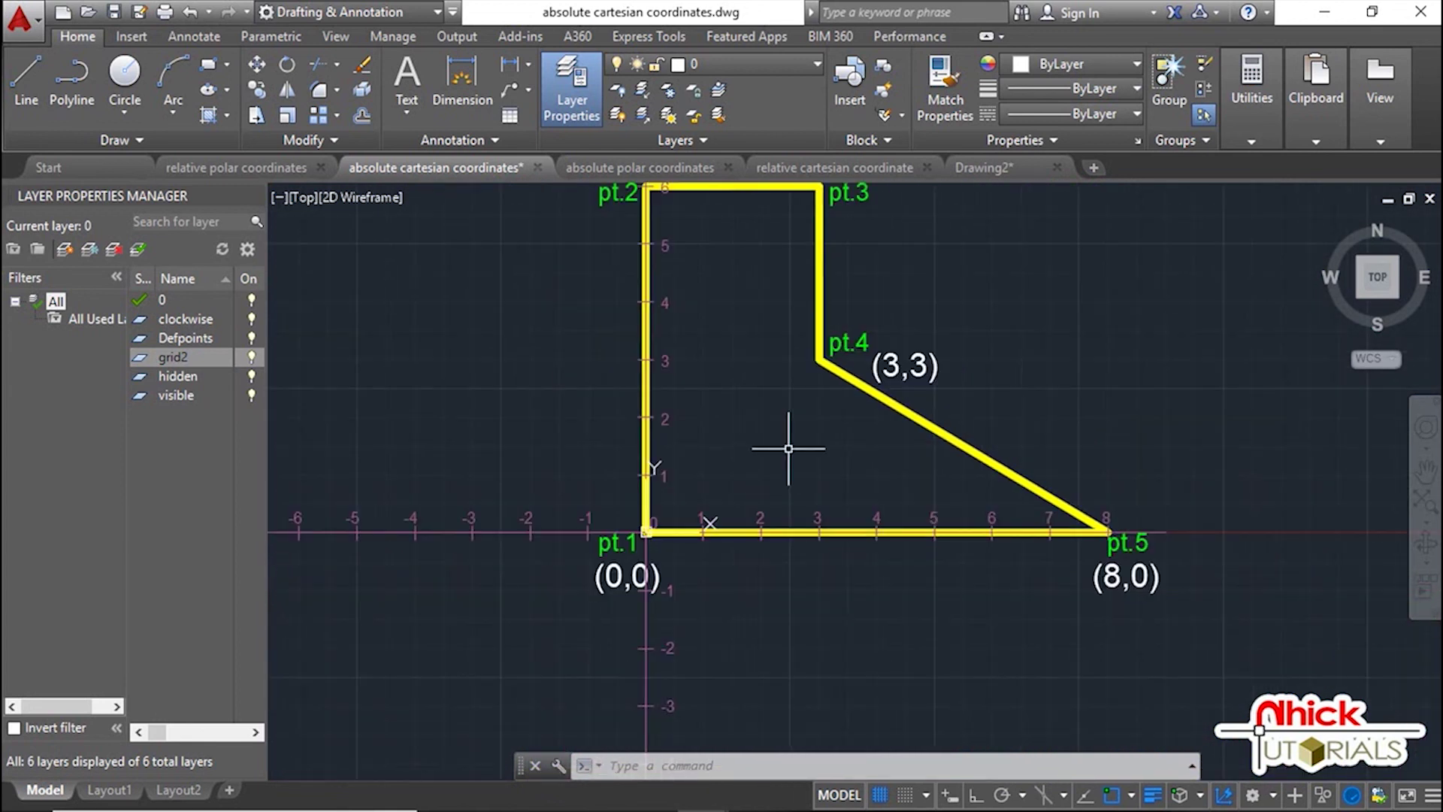
# Turn off the grid2 layer to hide the numbered axes
pyautogui.click(251, 357)
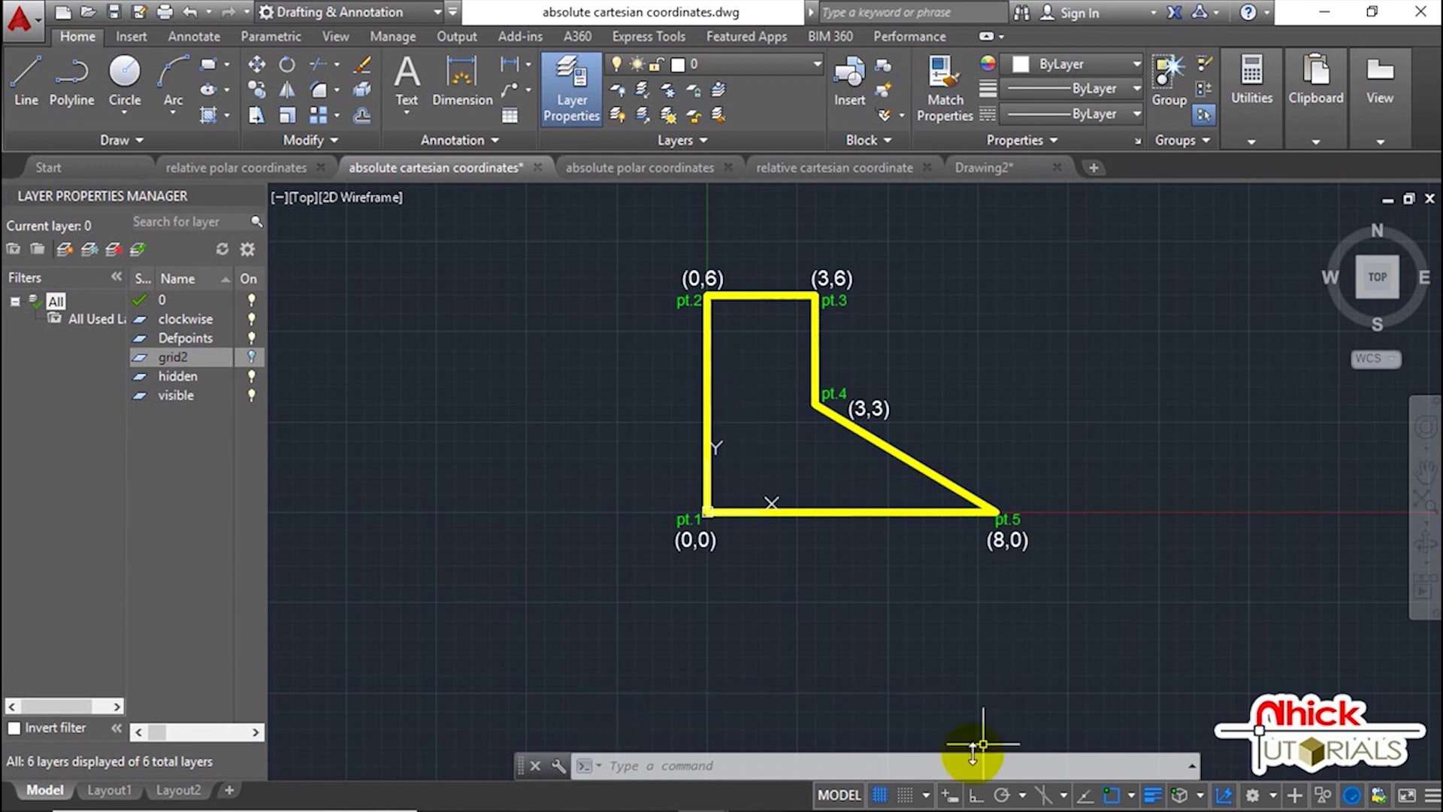
pyautogui.click(951, 795)
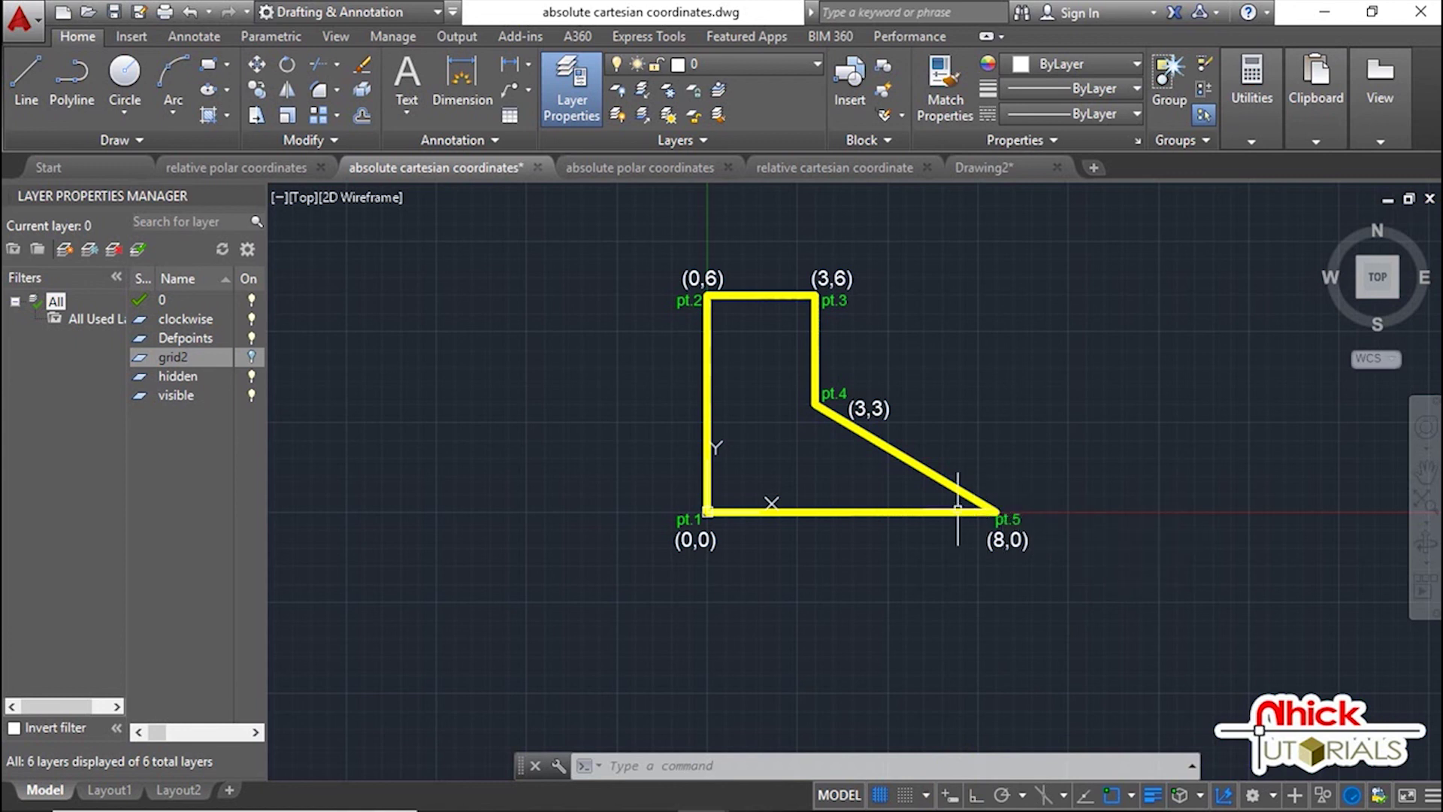
# Move the UCS origin to empty space right of pt.5, level with the outline's base, and close the layer manager
pyautogui.click(771, 501)
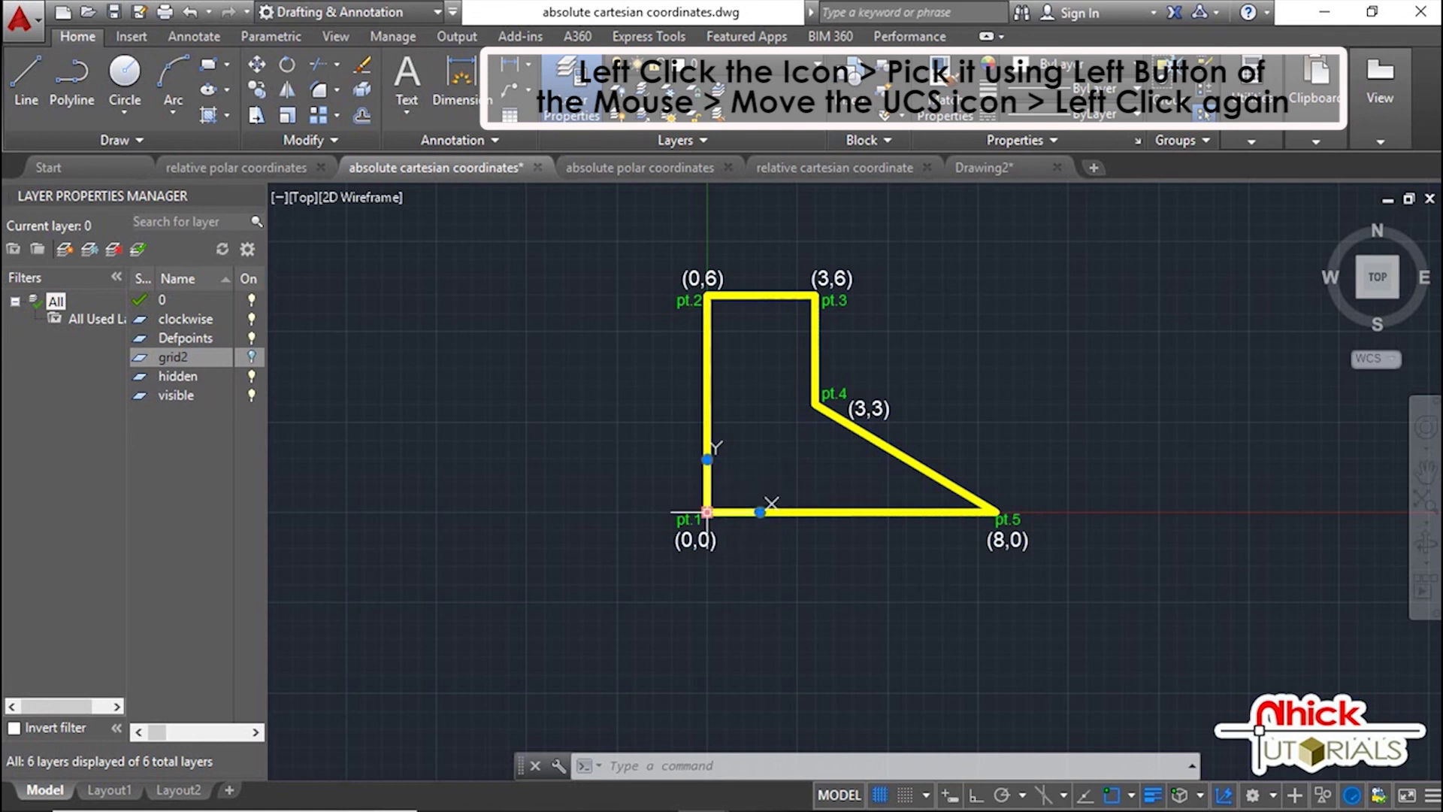
pyautogui.click(706, 512)
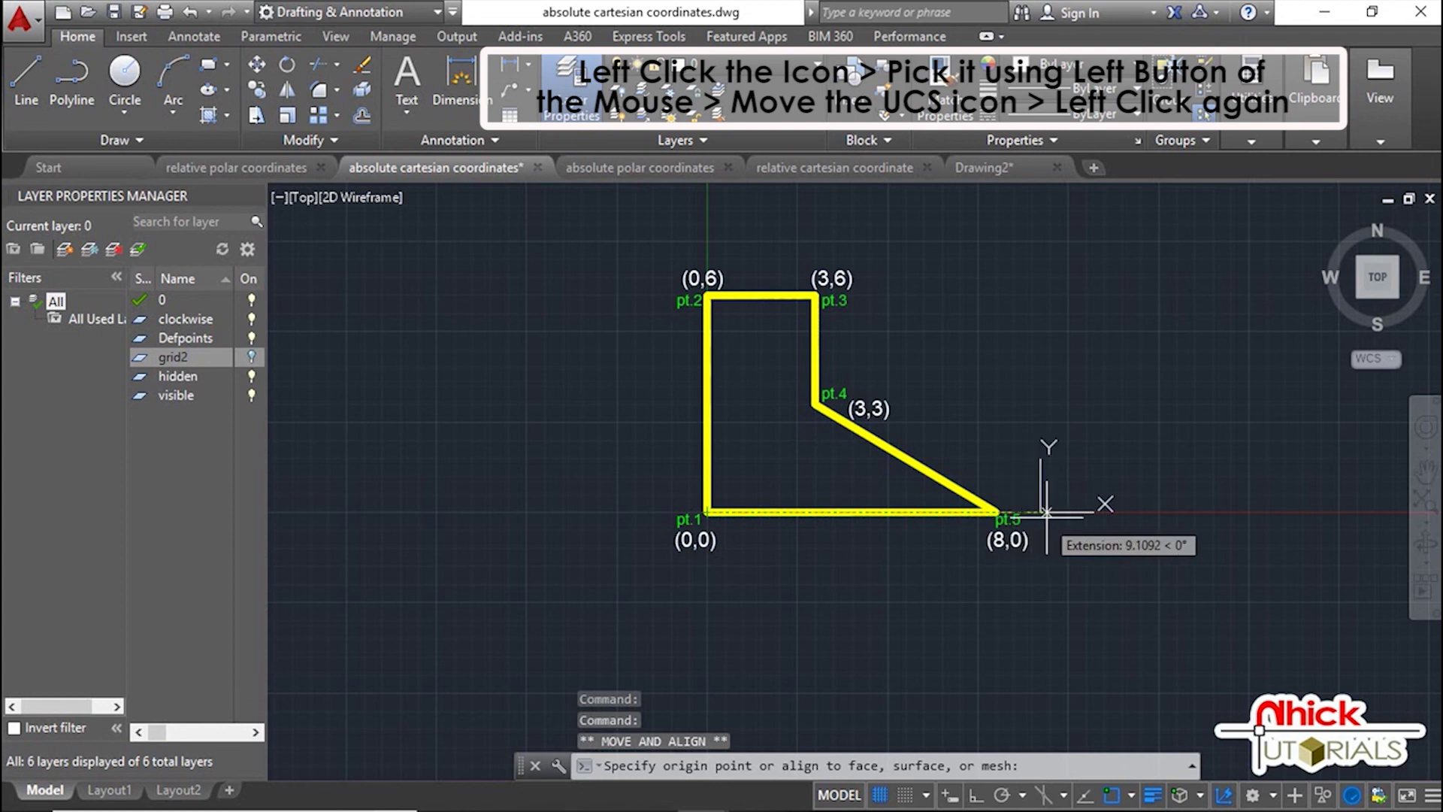
pyautogui.click(1133, 511)
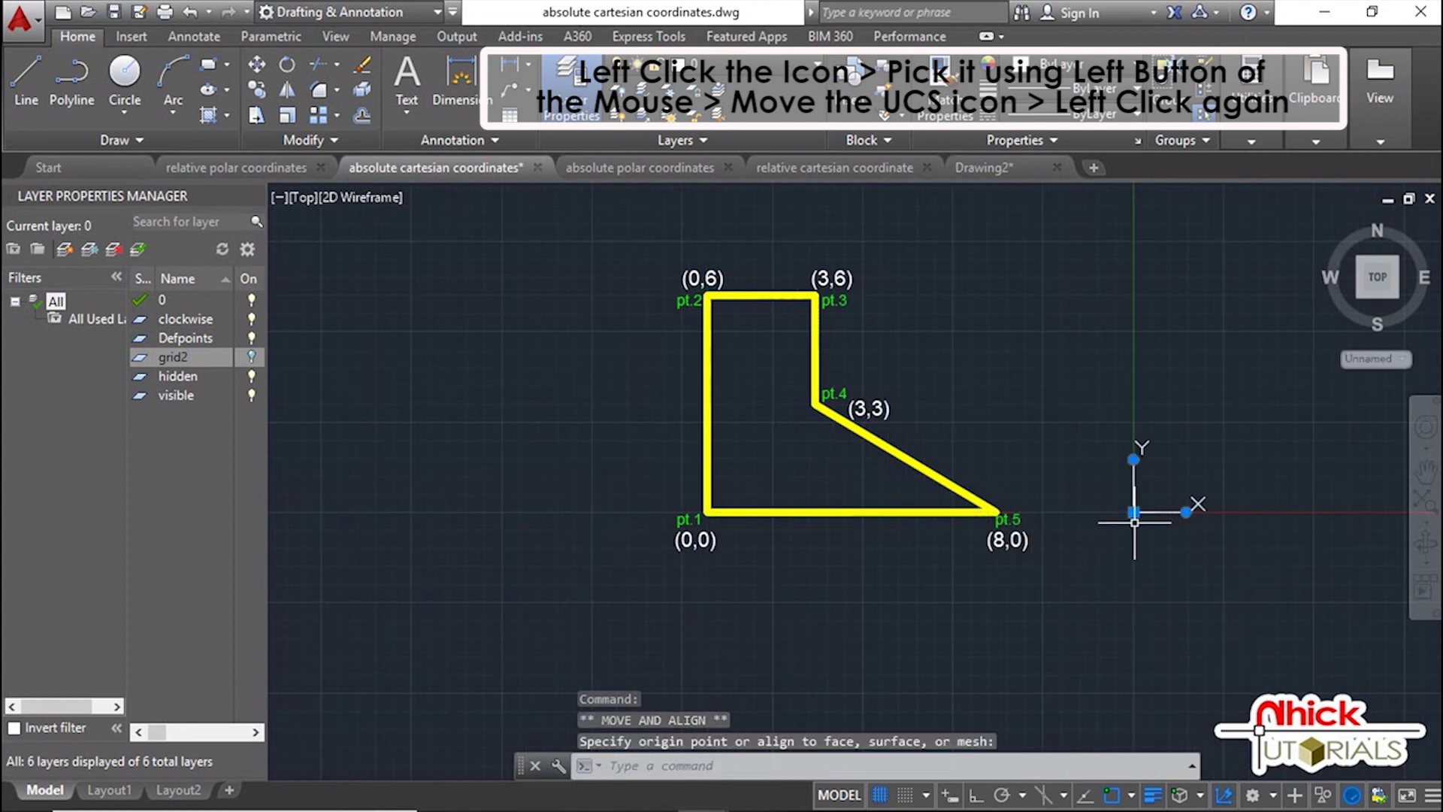
pyautogui.moveTo(1159, 537); pyautogui.dragTo(962, 565, button='middle')
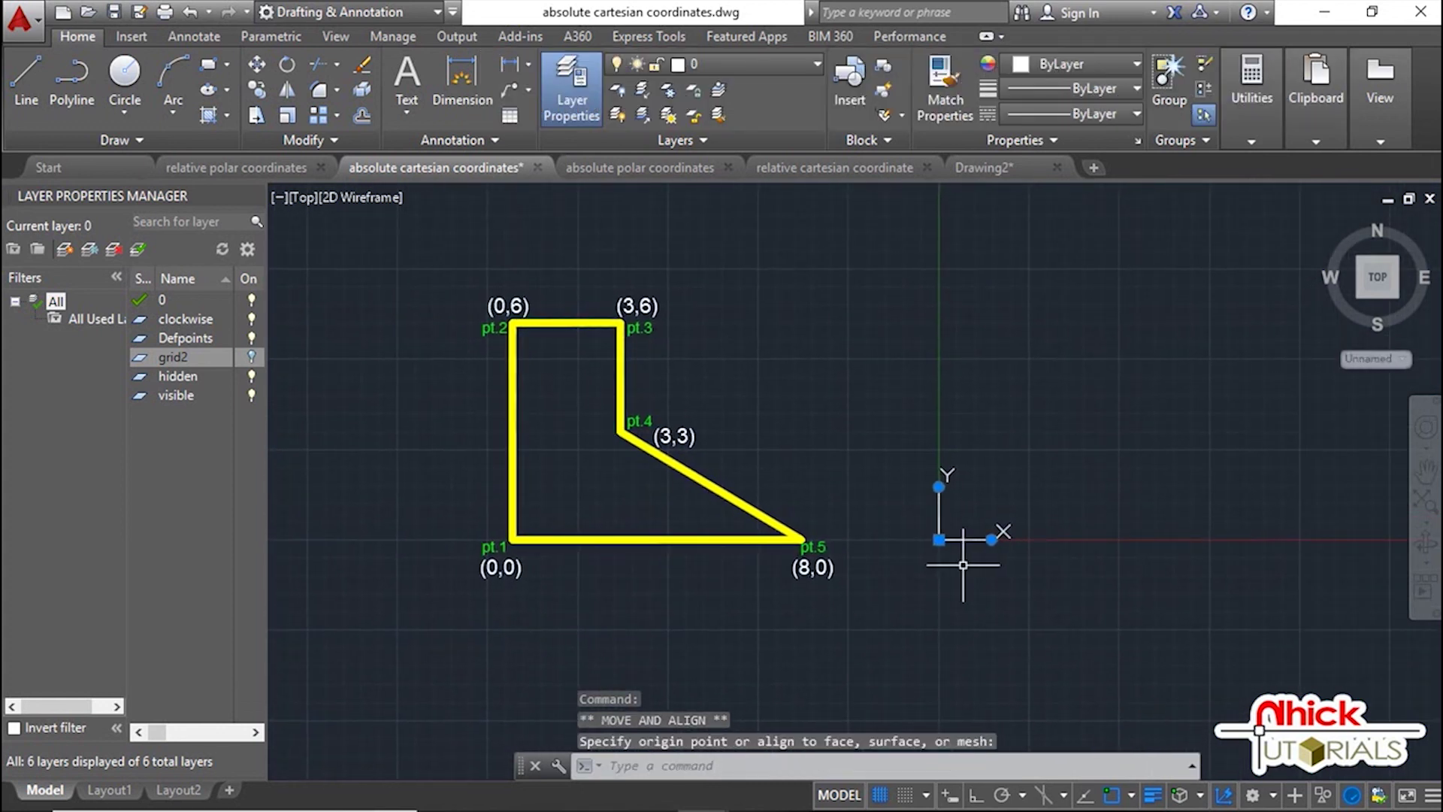
pyautogui.click(900, 501)
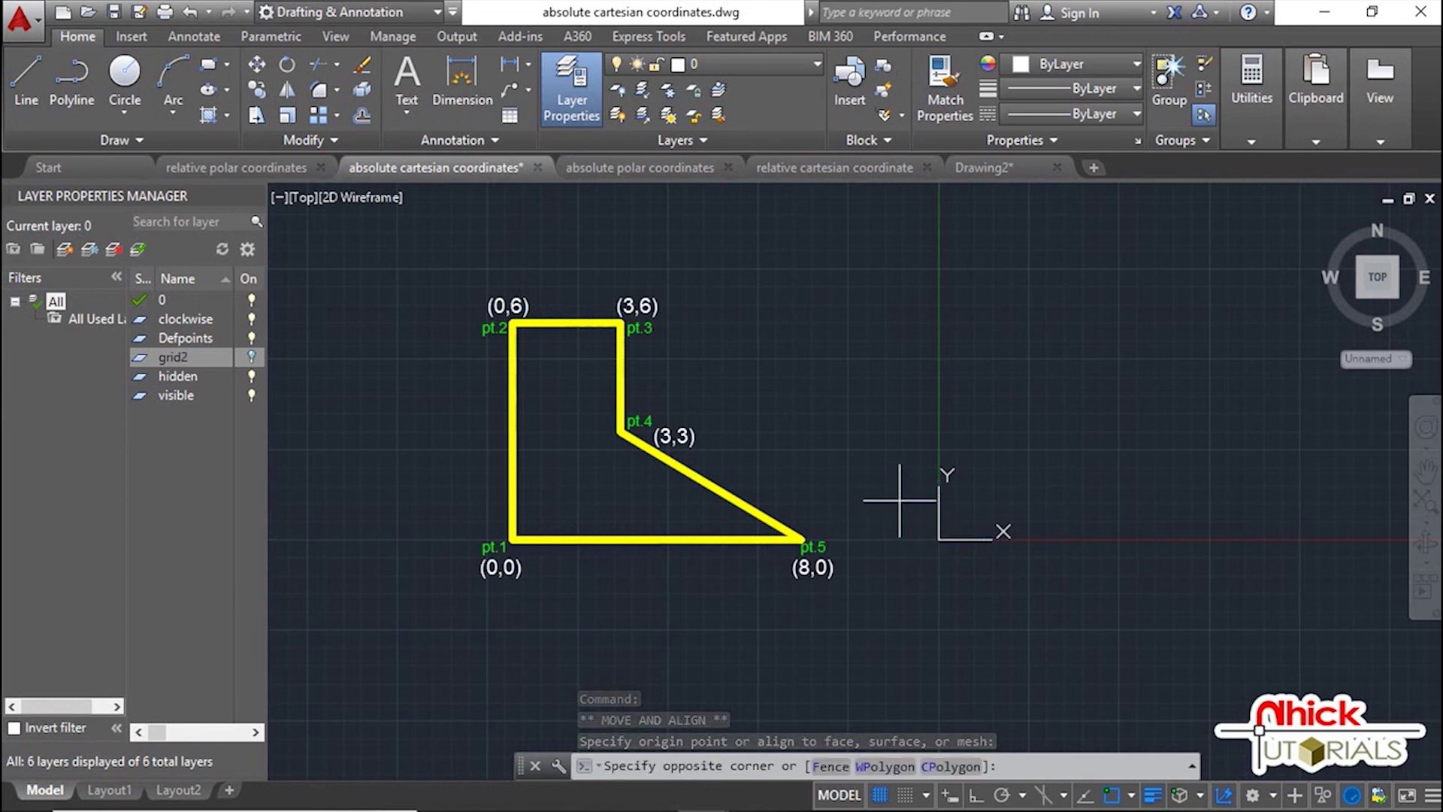
pyautogui.click(894, 470)
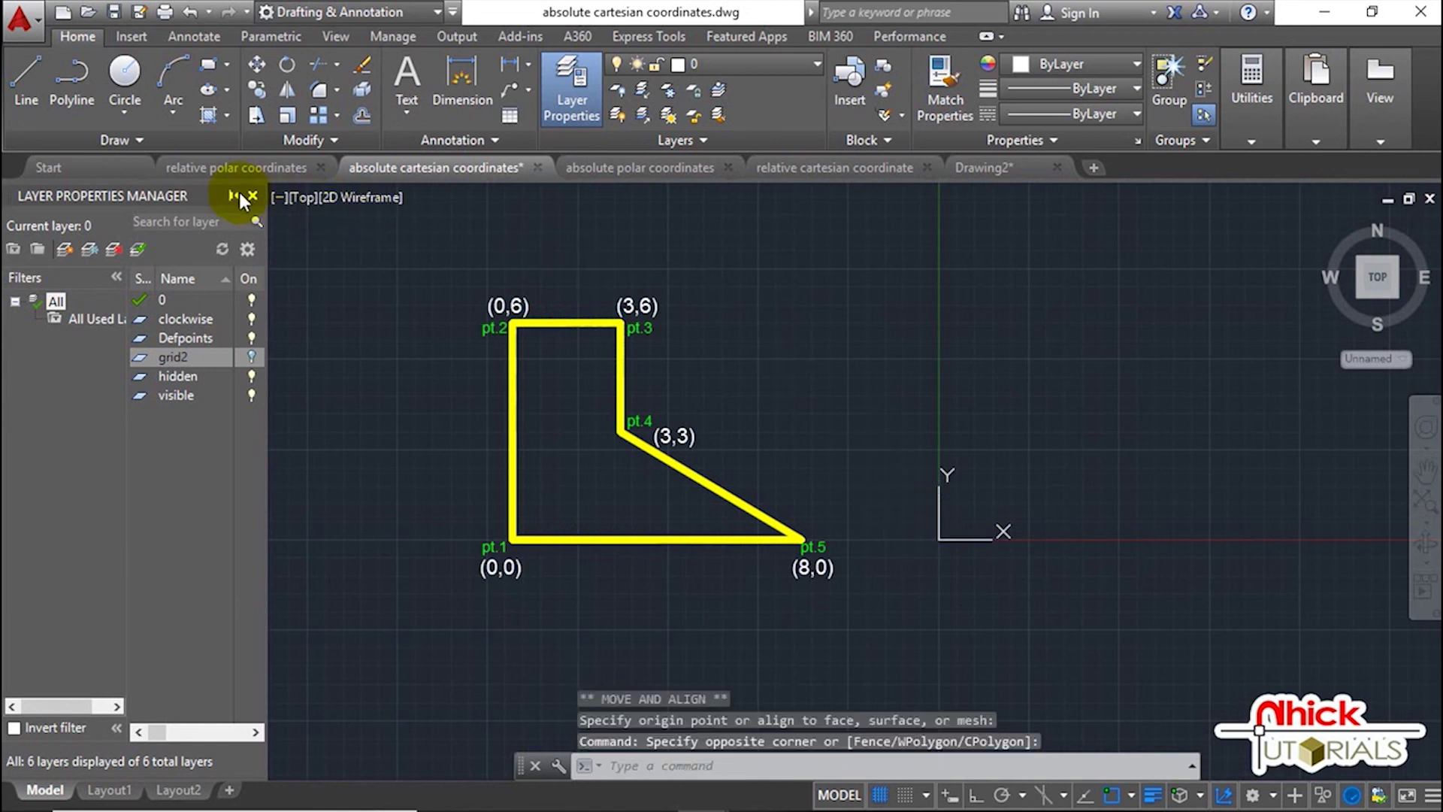
pyautogui.click(251, 195)
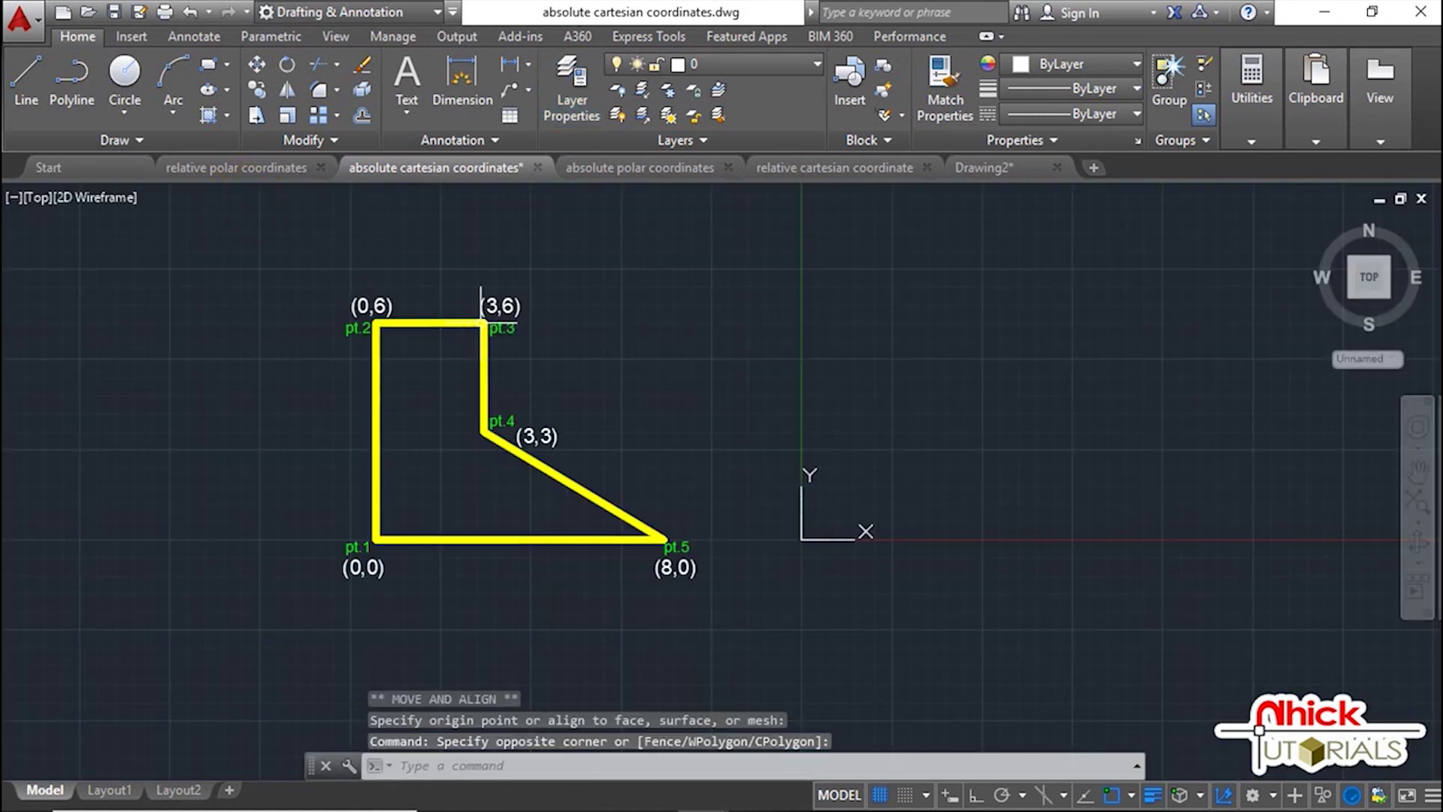
# Draw a freehand open chain of five line segments in the empty area right of the yellow outline
pyautogui.scroll(2, 798, 456)
pyautogui.moveTo(796, 516); pyautogui.dragTo(907, 556, button='middle')
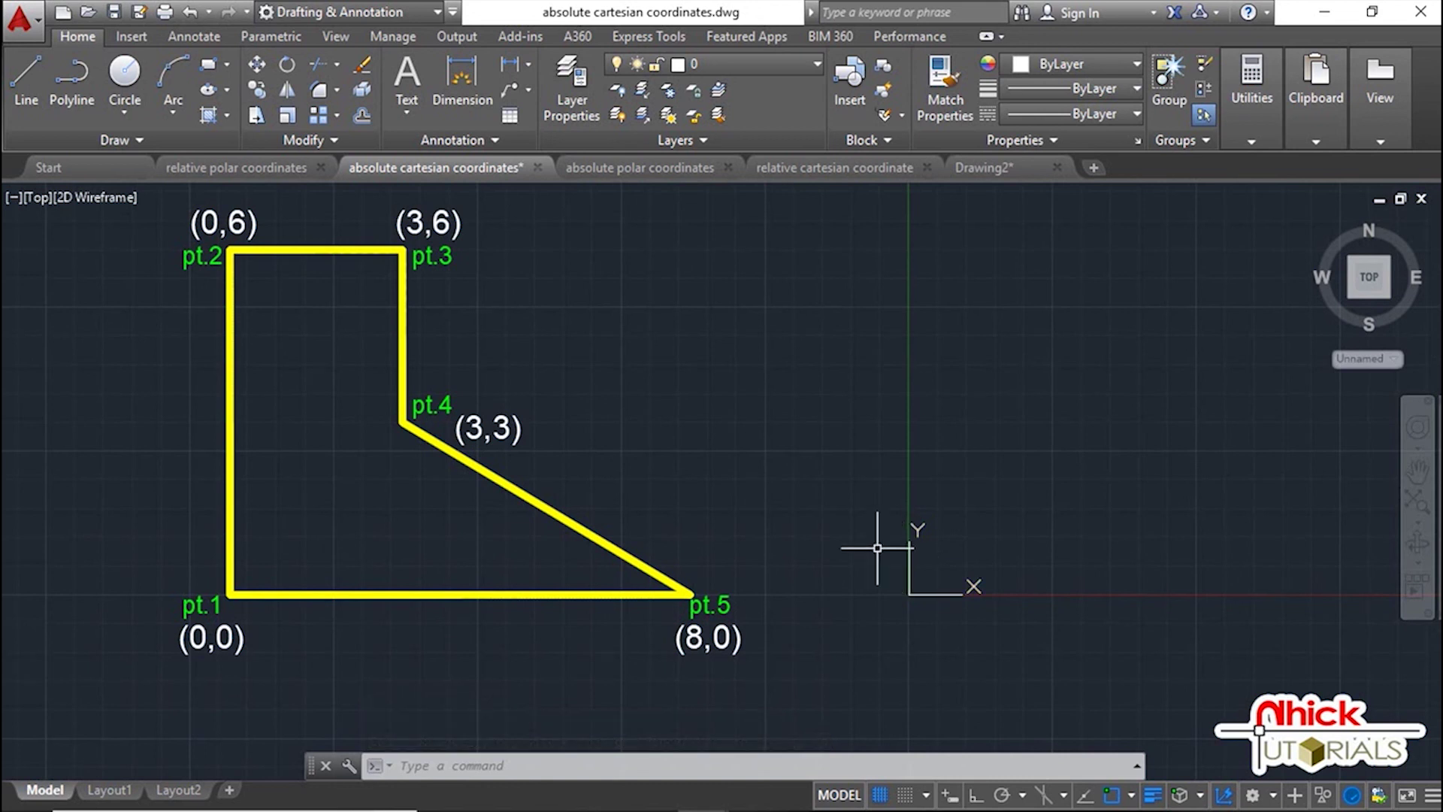
pyautogui.click(21, 83)
pyautogui.click(940, 420)
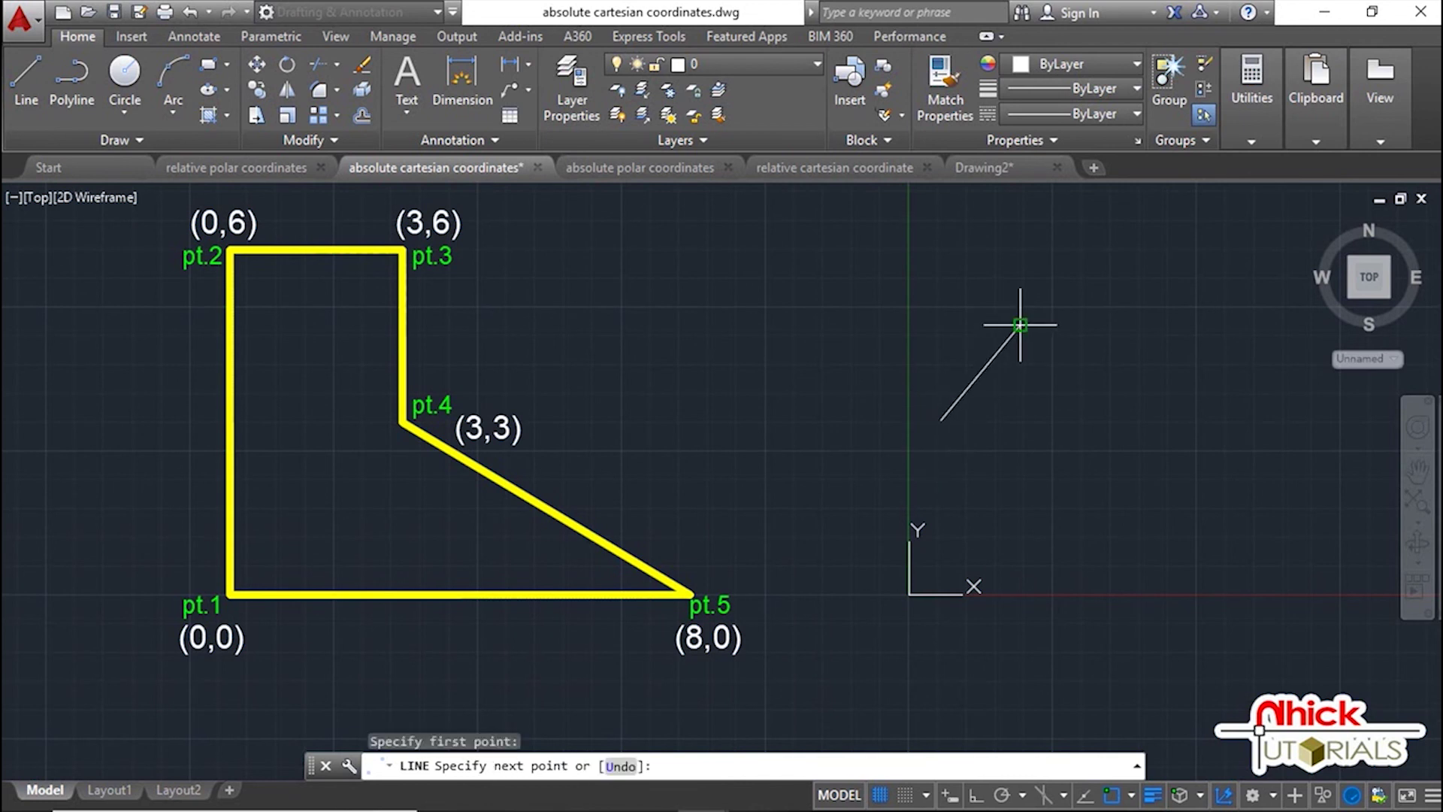
pyautogui.click(1021, 325)
pyautogui.click(1162, 384)
pyautogui.click(1200, 485)
pyautogui.click(1240, 589)
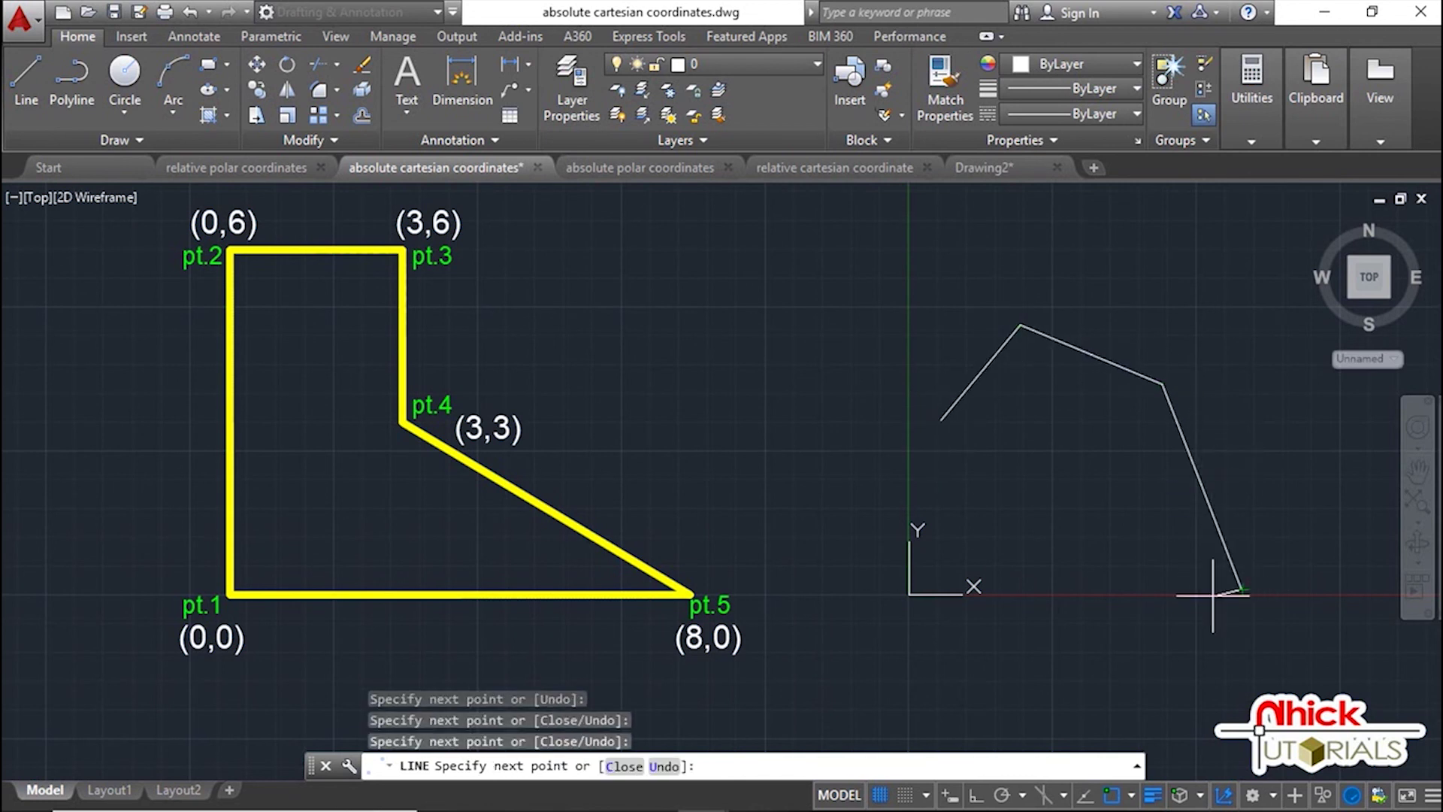
pyautogui.press('Return')
# Select the freehand segments and grip-edit them, moving the upper and right ones apart and stretching the left one's end downward
pyautogui.click(1223, 593)
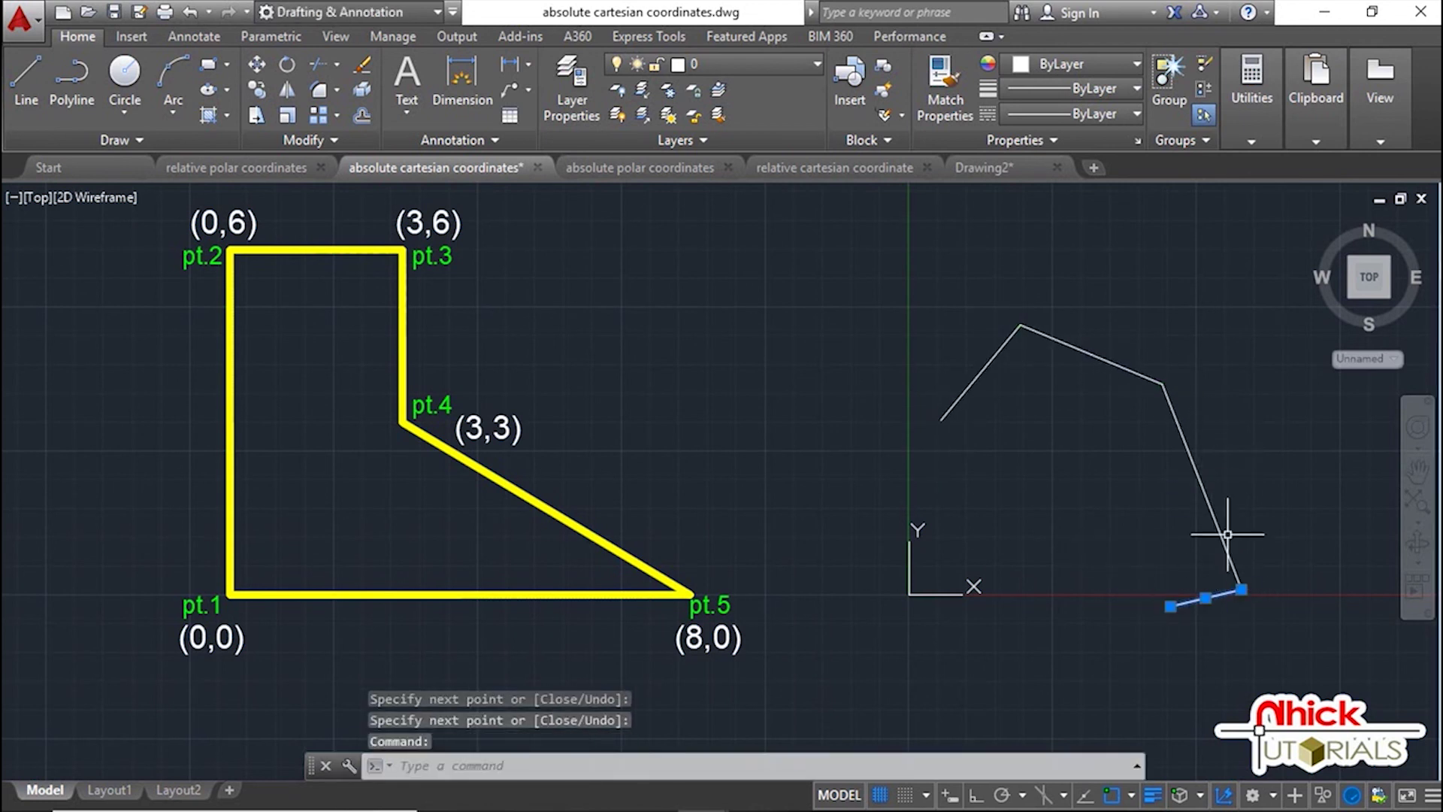
pyautogui.click(1229, 530)
pyautogui.click(1158, 513)
pyautogui.click(1136, 398)
pyautogui.click(1118, 315)
pyautogui.click(1171, 415)
pyautogui.click(998, 403)
pyautogui.click(911, 322)
pyautogui.click(1090, 355)
pyautogui.click(1130, 301)
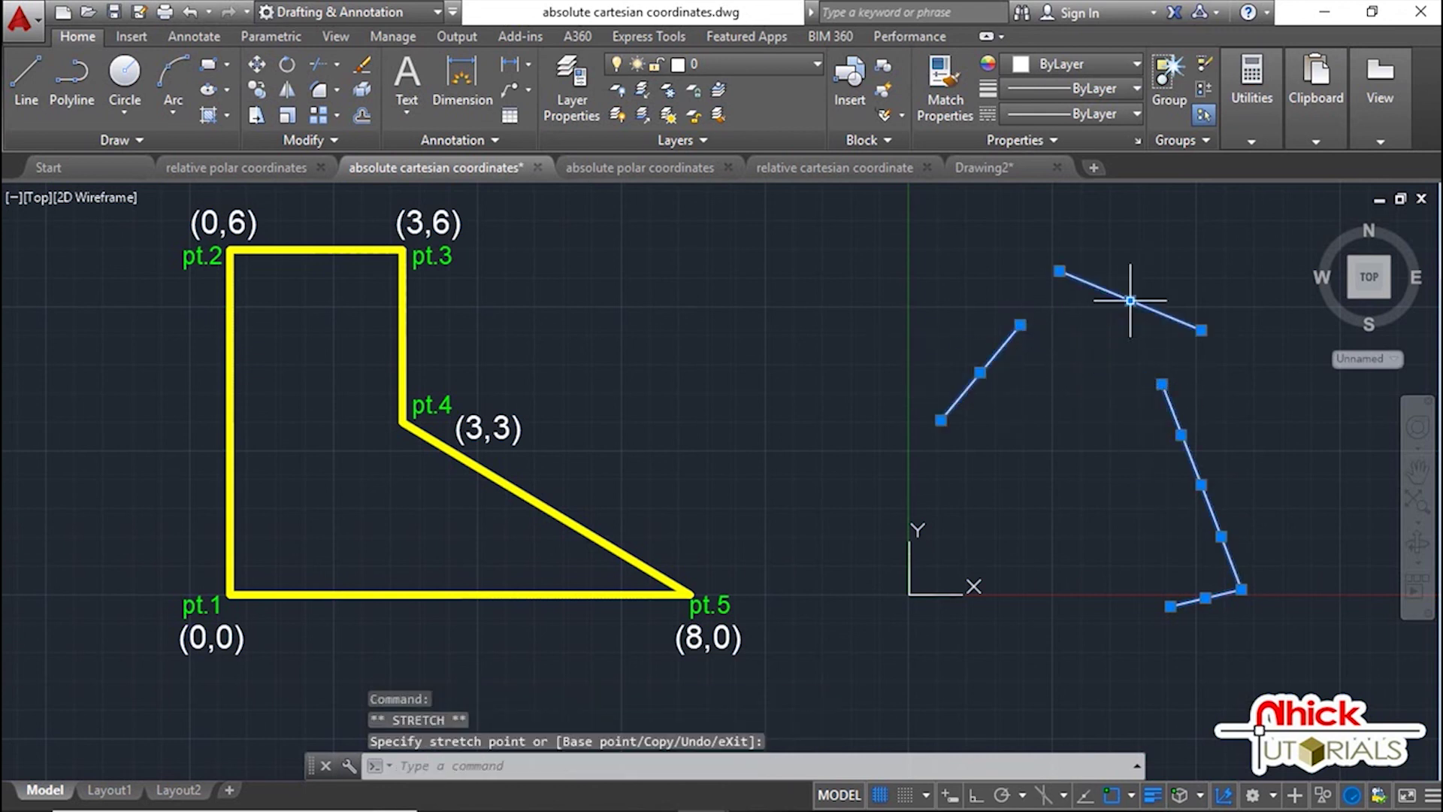
pyautogui.click(1020, 325)
pyautogui.click(1026, 442)
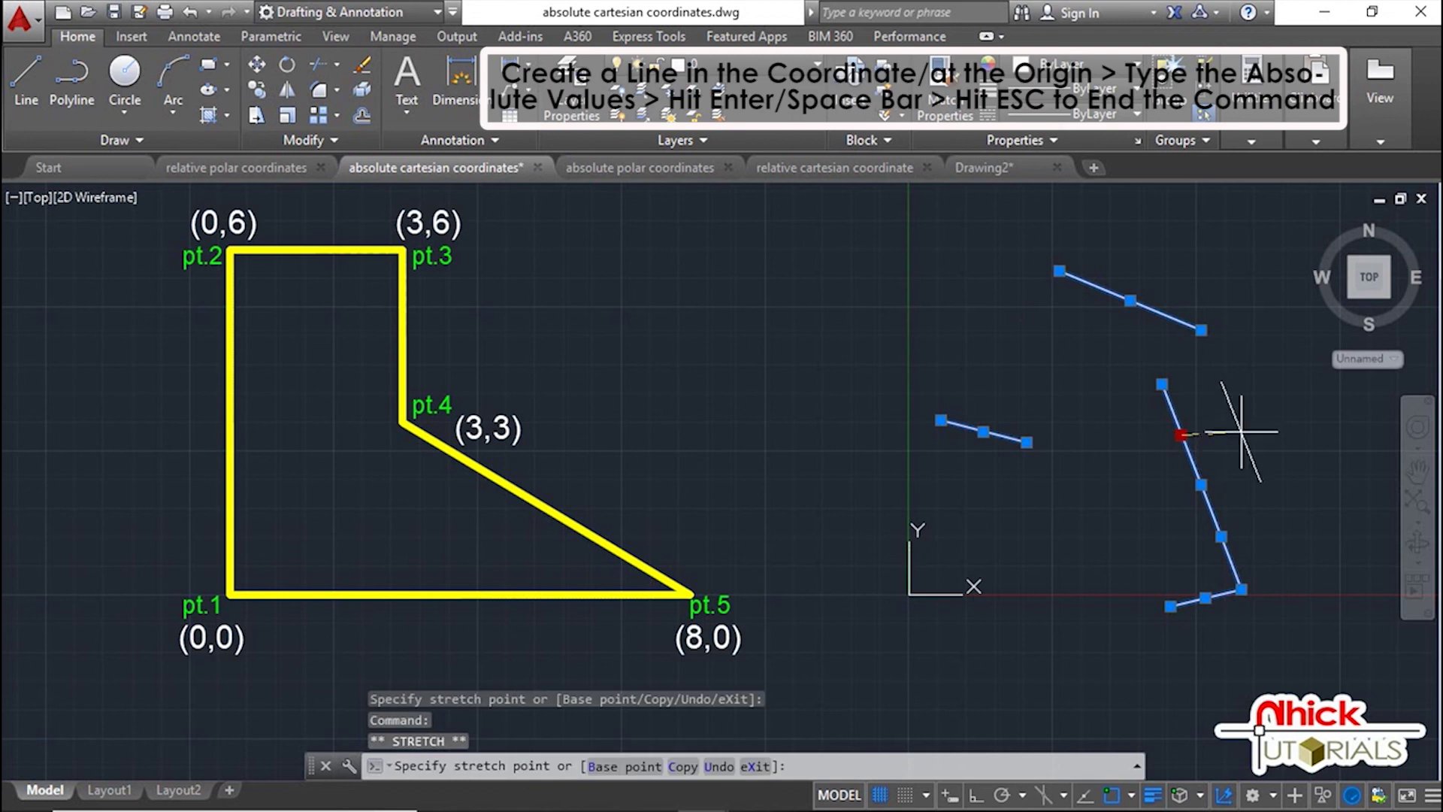
pyautogui.press('Escape')
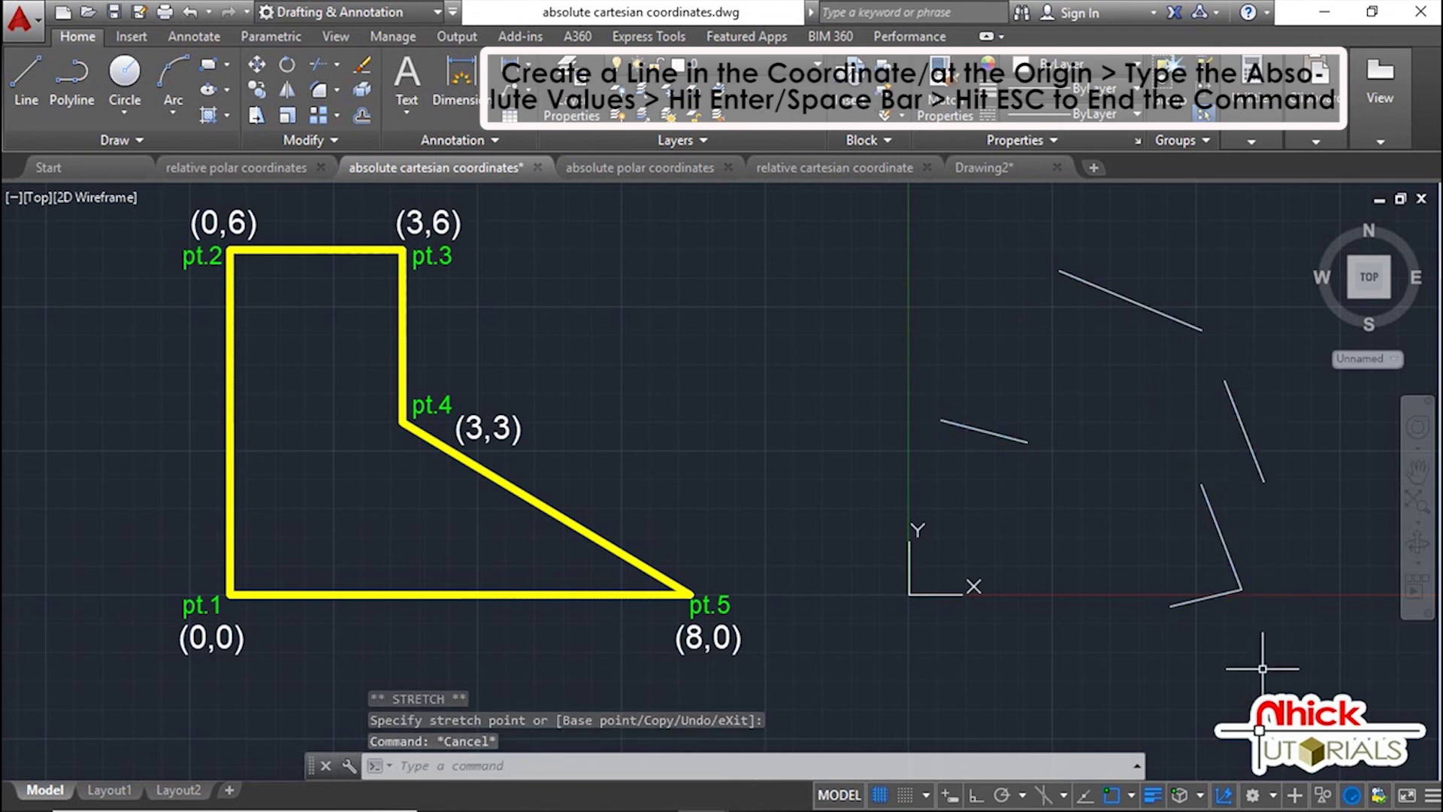
# Erase all five freehand line segments around the new origin
pyautogui.click(1291, 660)
pyautogui.click(943, 272)
pyautogui.press('Delete')
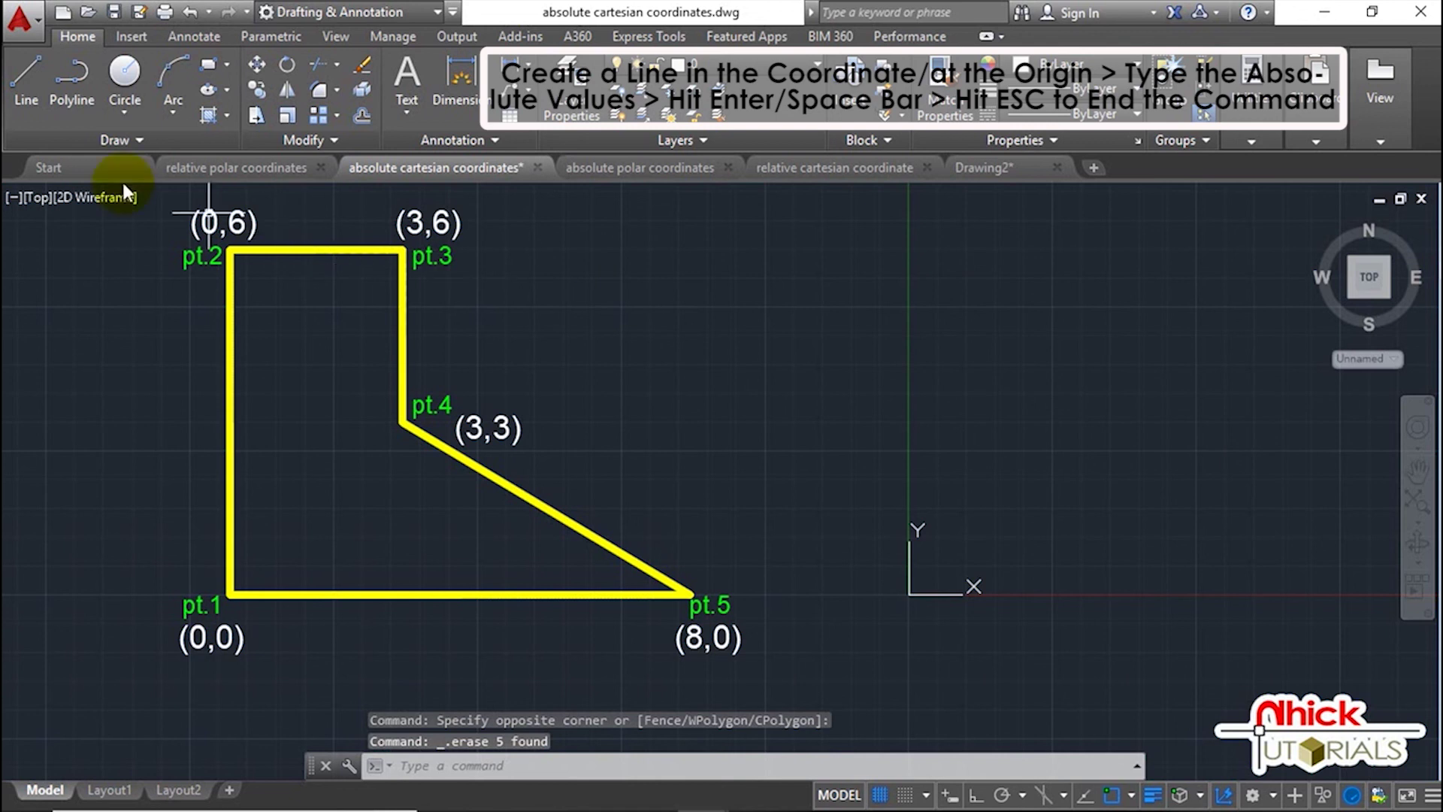
# Draw a closed line outline from the new origin through absolute coordinates 0,0; 0,6; 3,6; 3,3; 8,0 and back to 0,0
pyautogui.click(26, 76)
pyautogui.write('0,0')
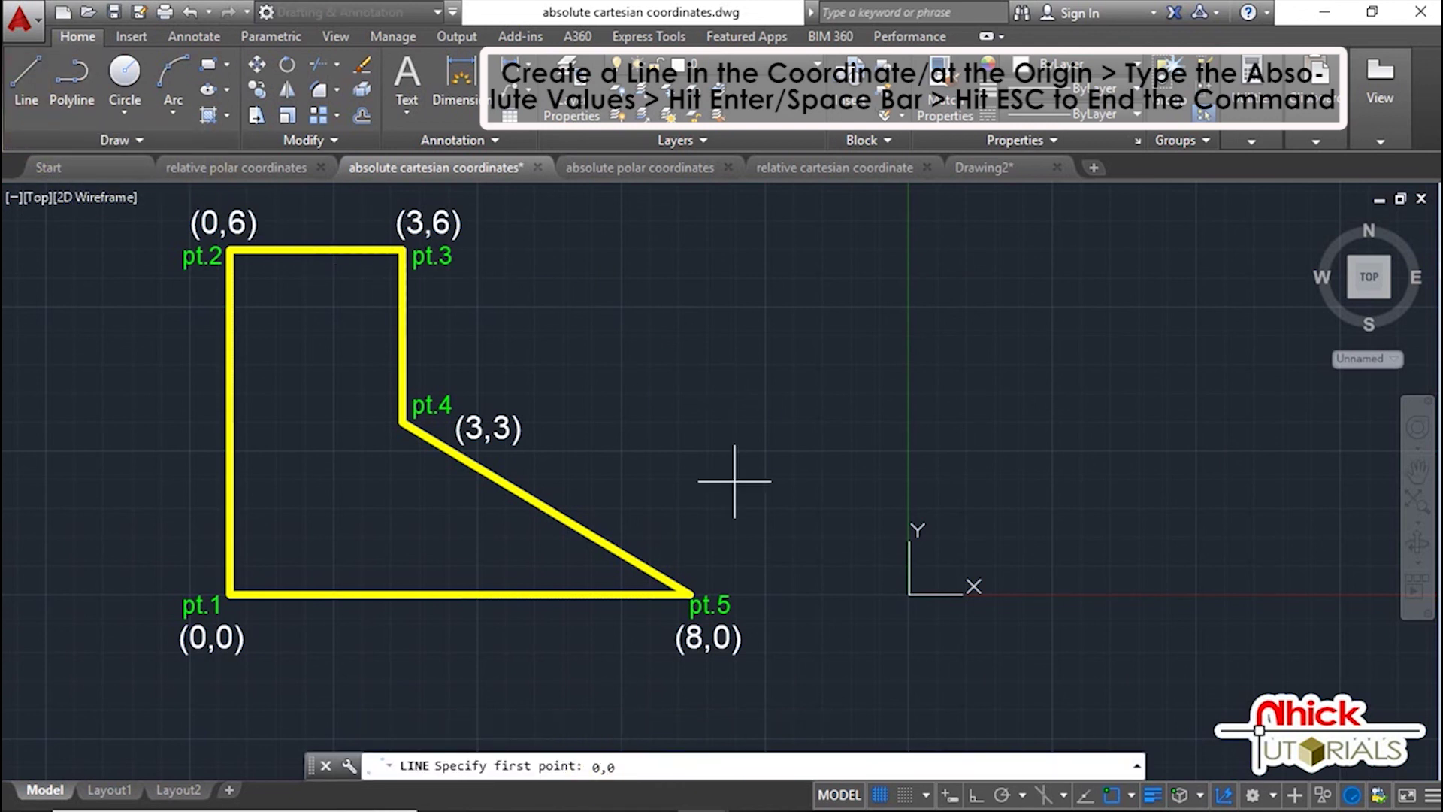
pyautogui.press('Return')
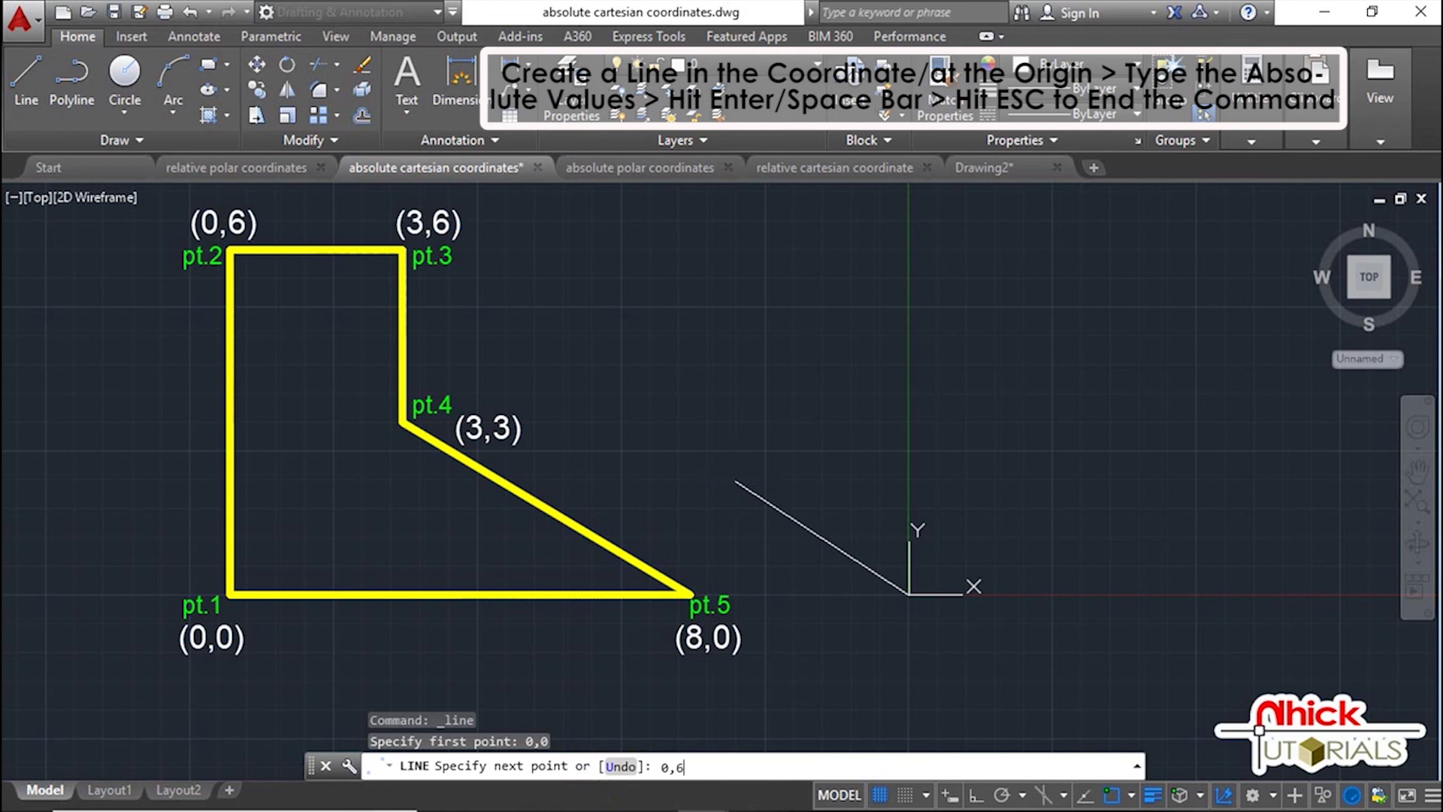
pyautogui.press('Return')
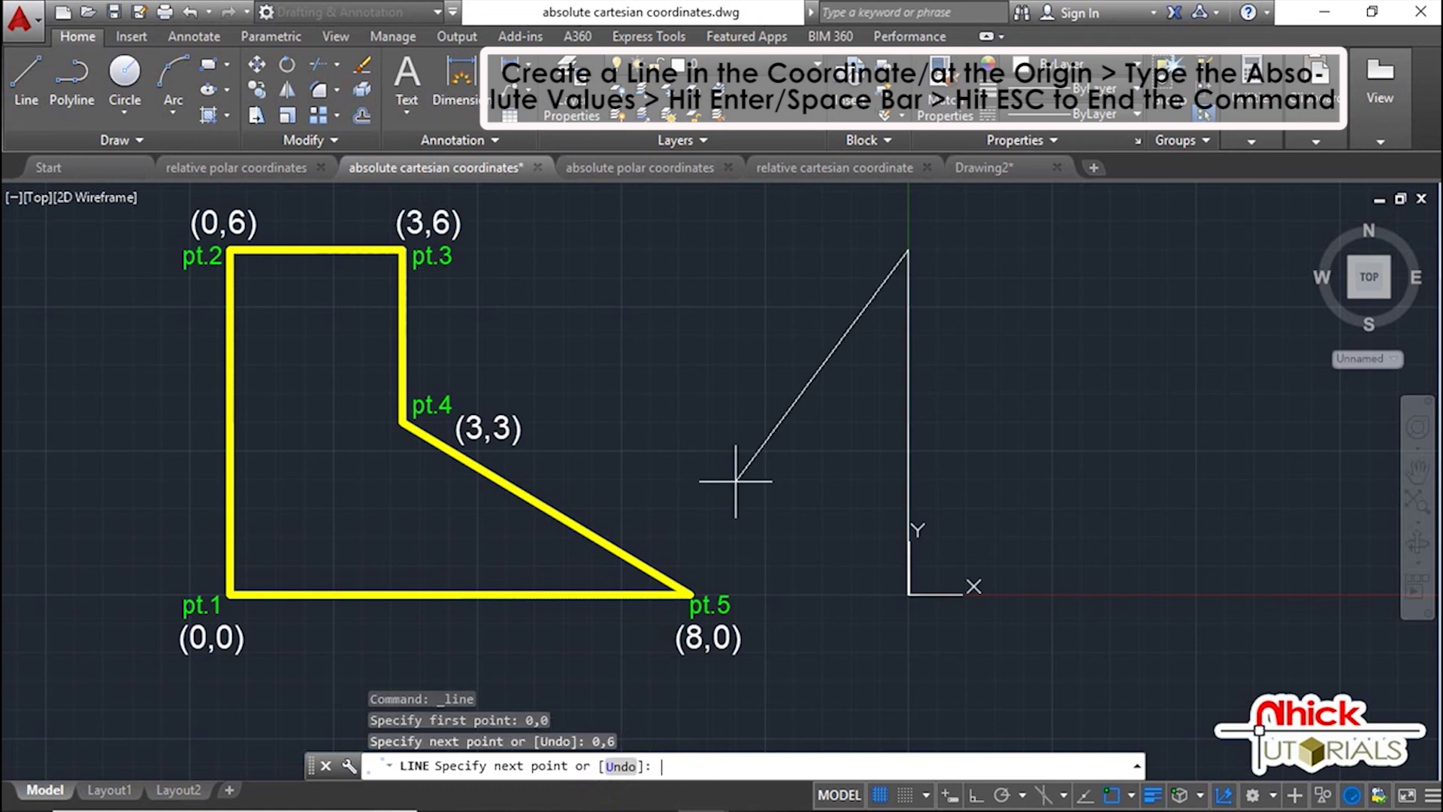
pyautogui.write('3,6')
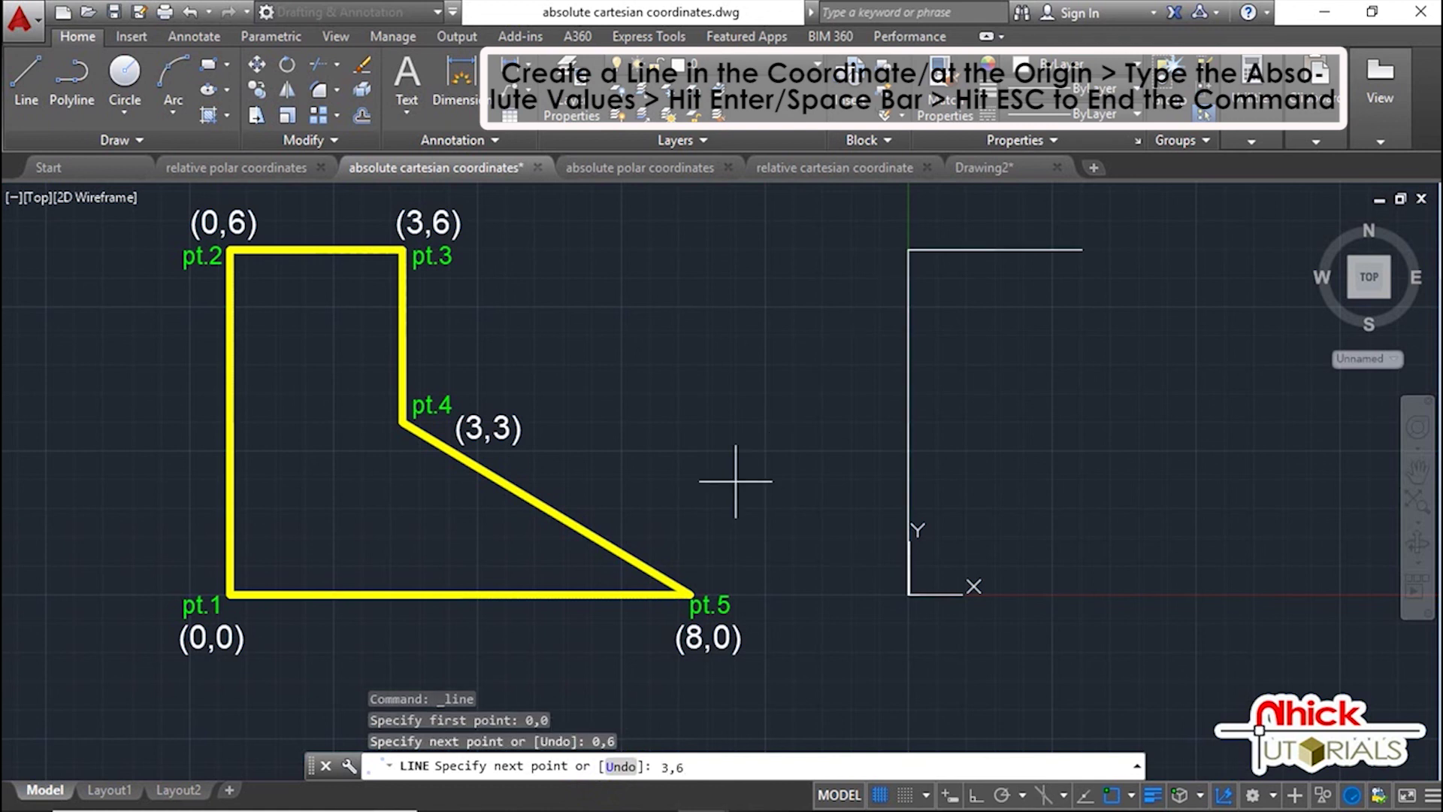
pyautogui.press('Return')
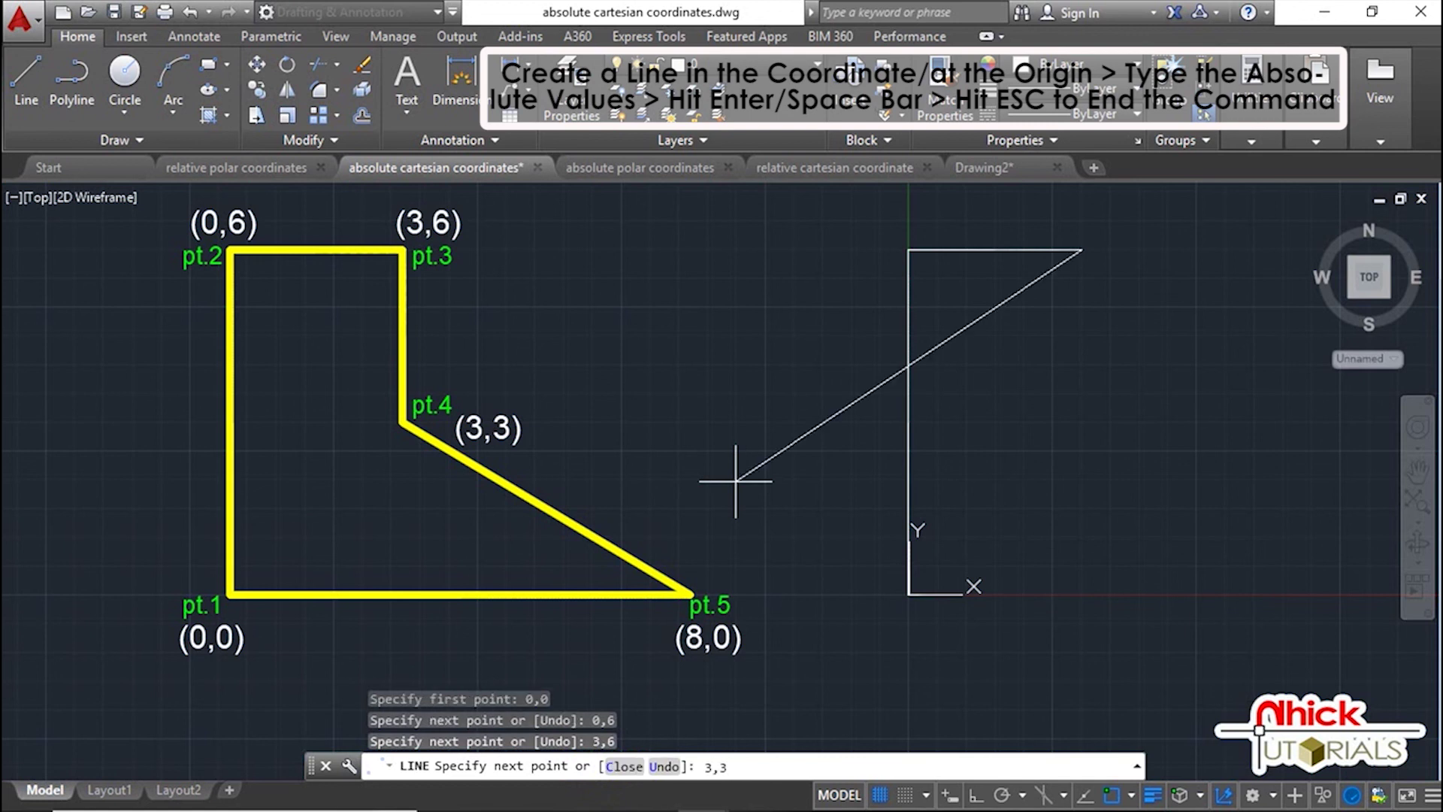
pyautogui.press('Return')
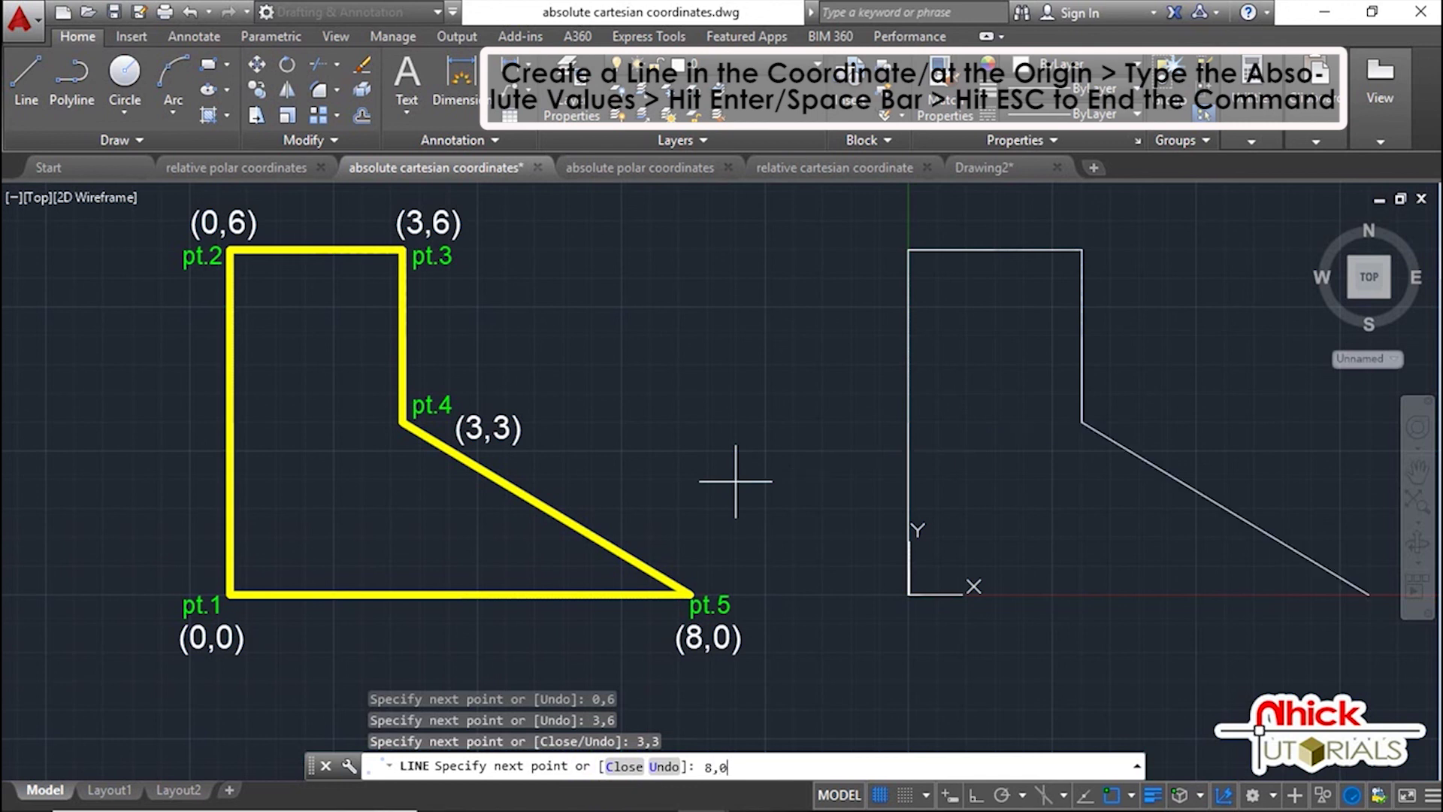
pyautogui.press('Return')
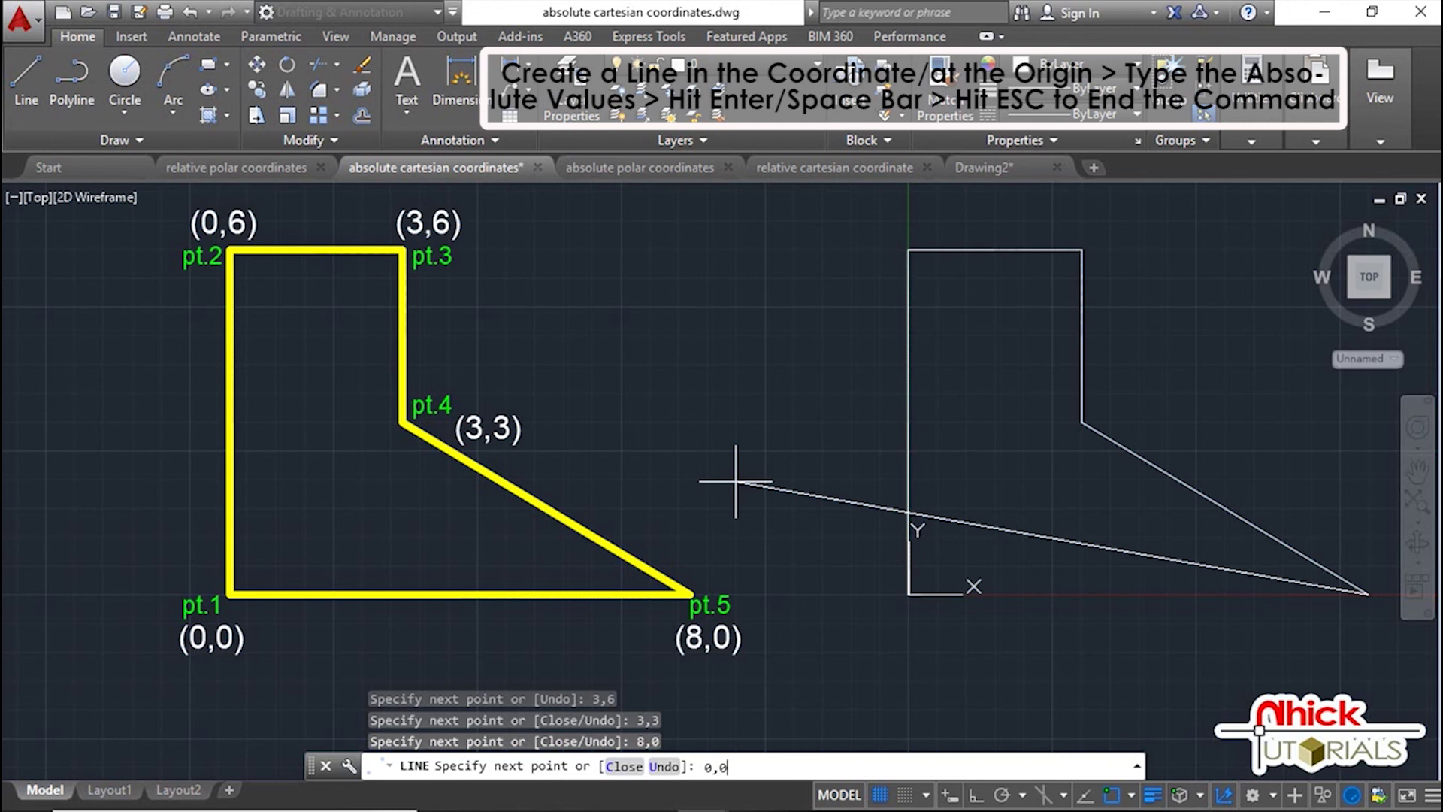
pyautogui.press('Return')
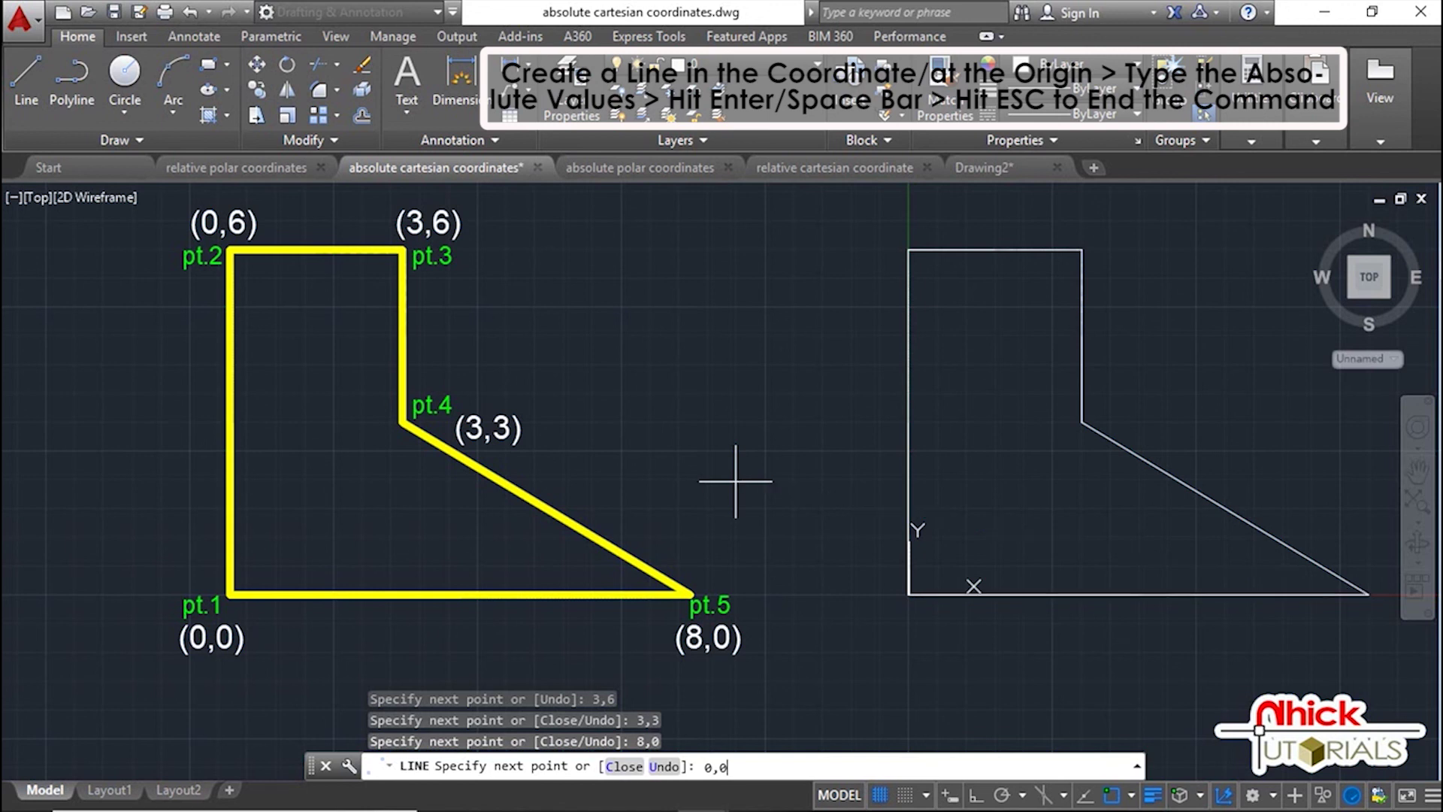
# Finish the outline's closing segment at 0,0 and end the Line command
pyautogui.press('Return')
pyautogui.moveTo(774, 468); pyautogui.dragTo(721, 487, button='middle')
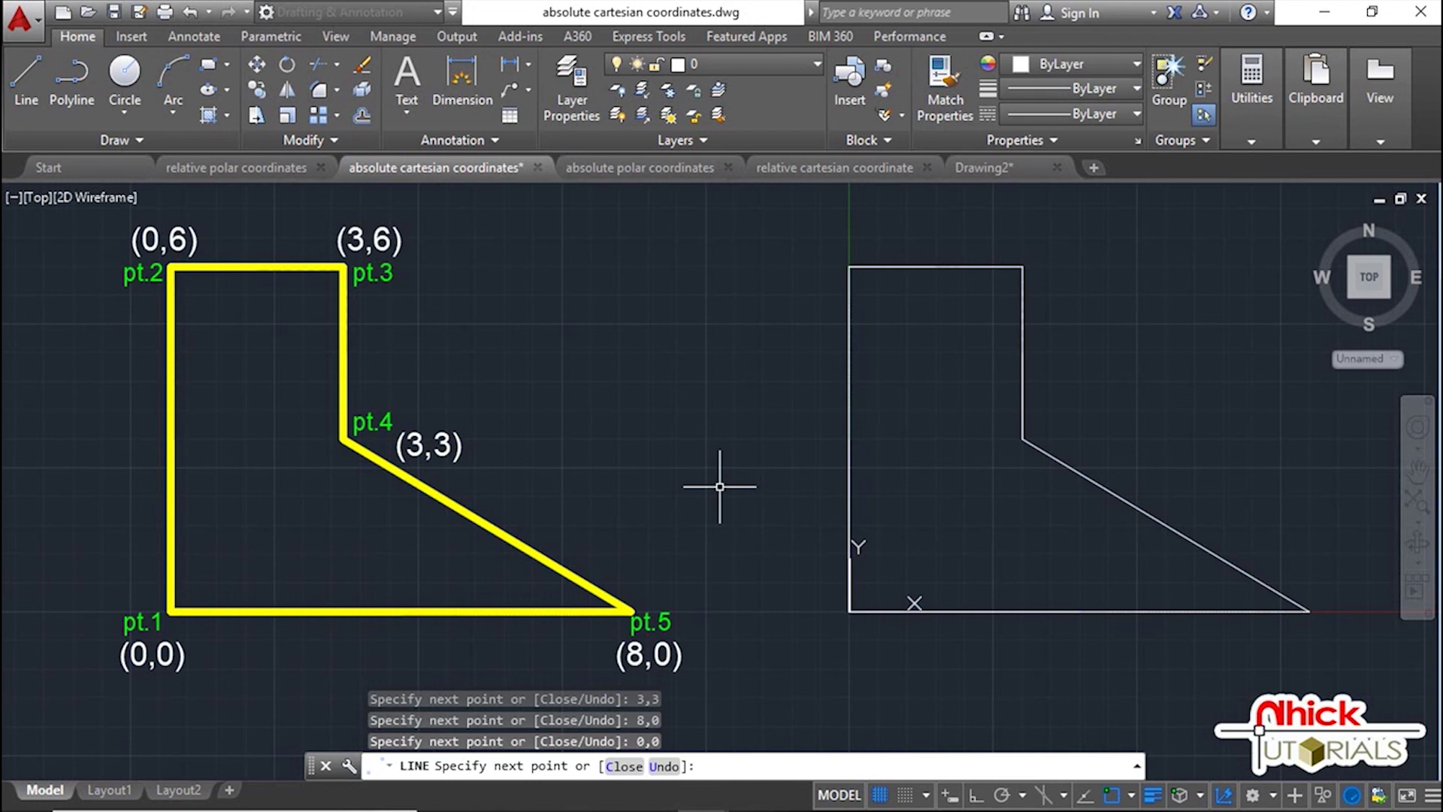
pyautogui.press('Escape')
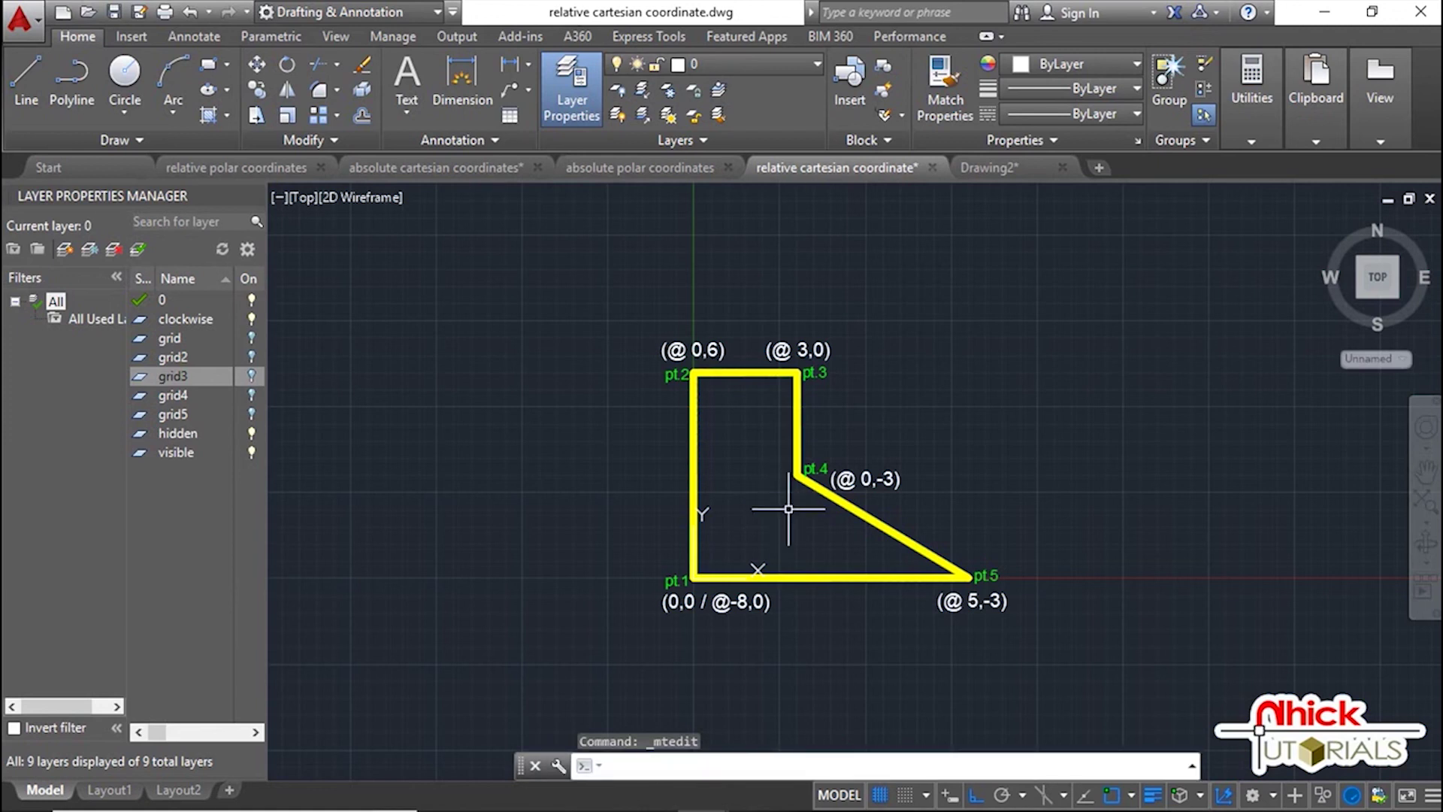
# Turn on the grid layer in the relative Cartesian drawing and examine the coordinates of pt.1 to pt.3 against its axes
pyautogui.scroll(2, 733, 528)
pyautogui.scroll(4, 644, 659)
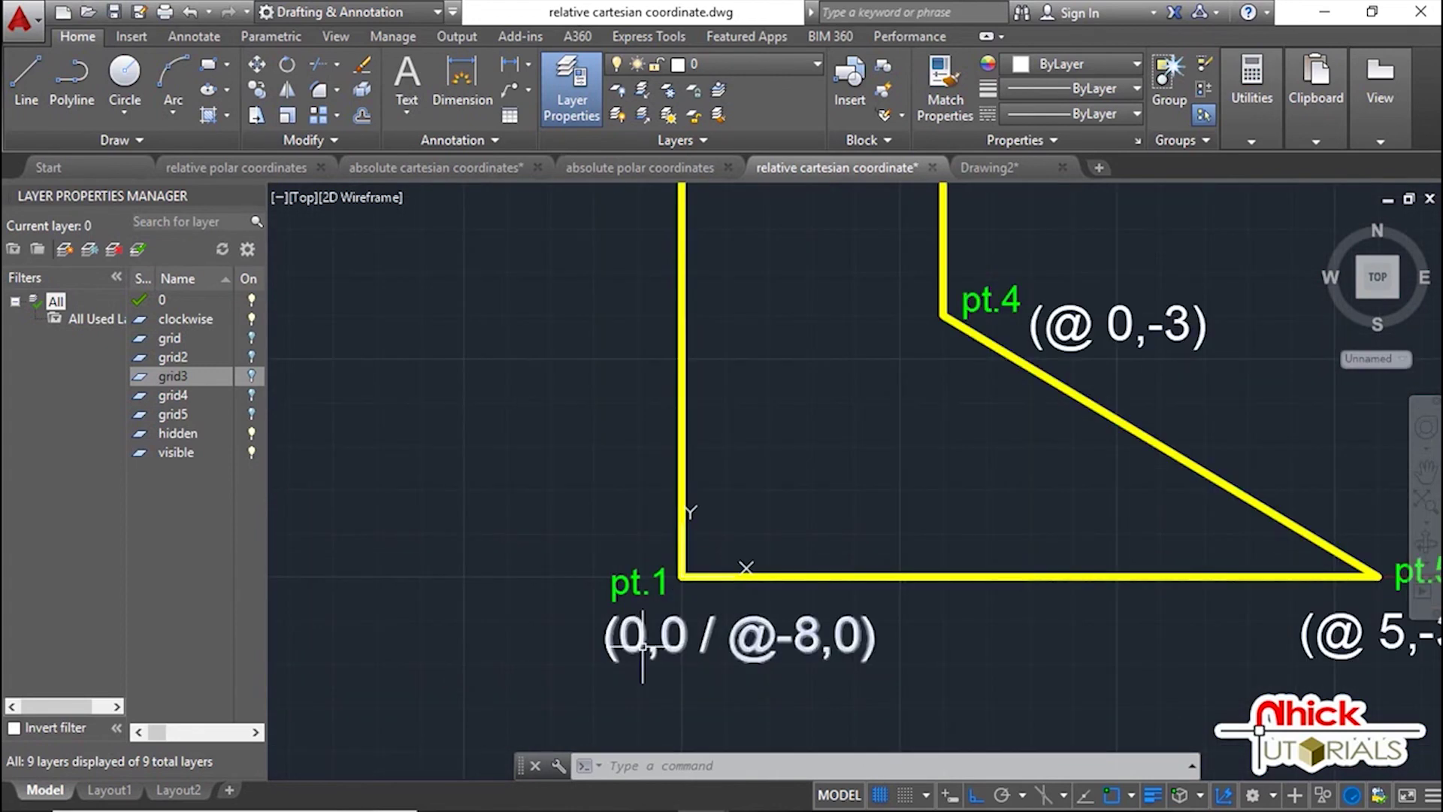
pyautogui.scroll(-2, 785, 323)
pyautogui.scroll(-2, 786, 323)
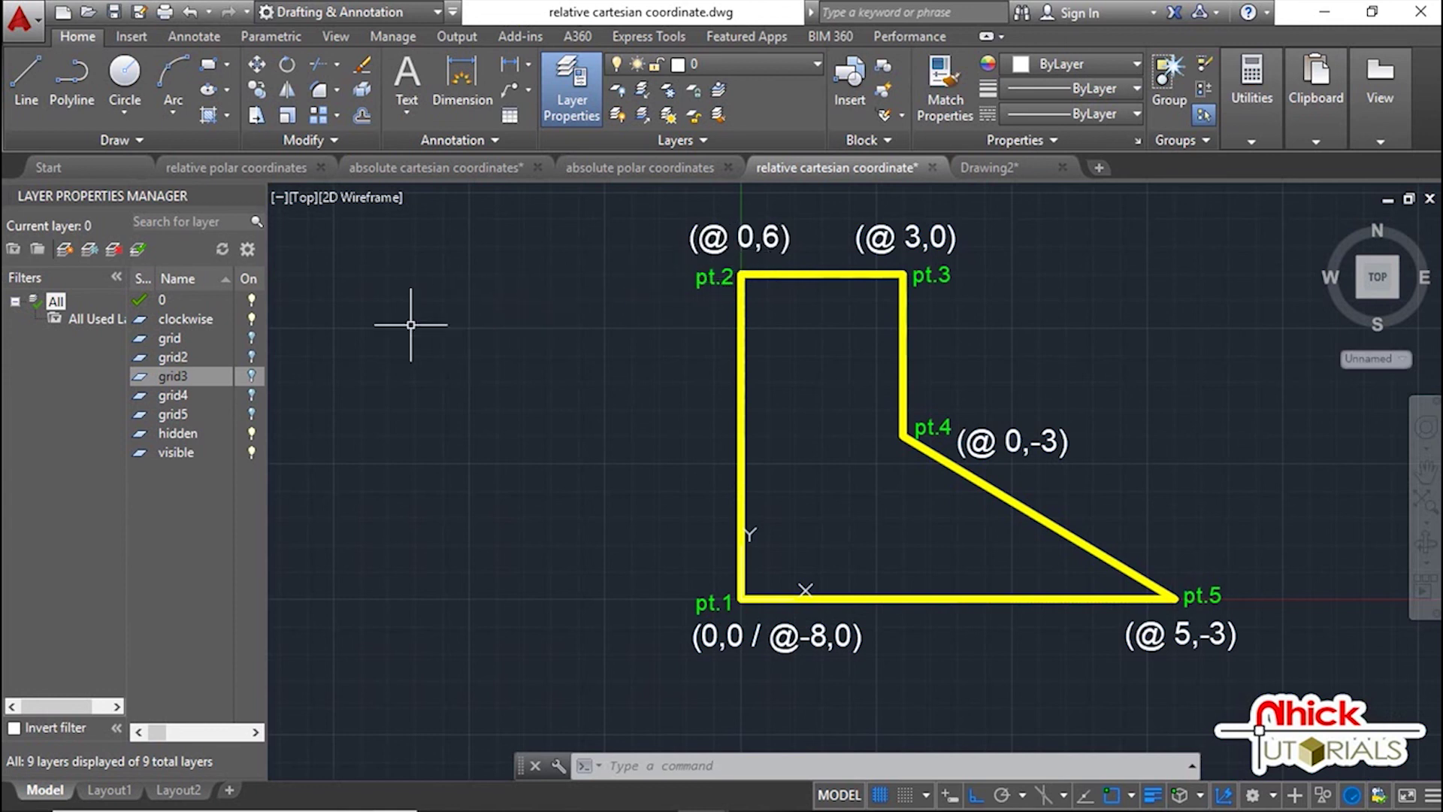
pyautogui.click(251, 337)
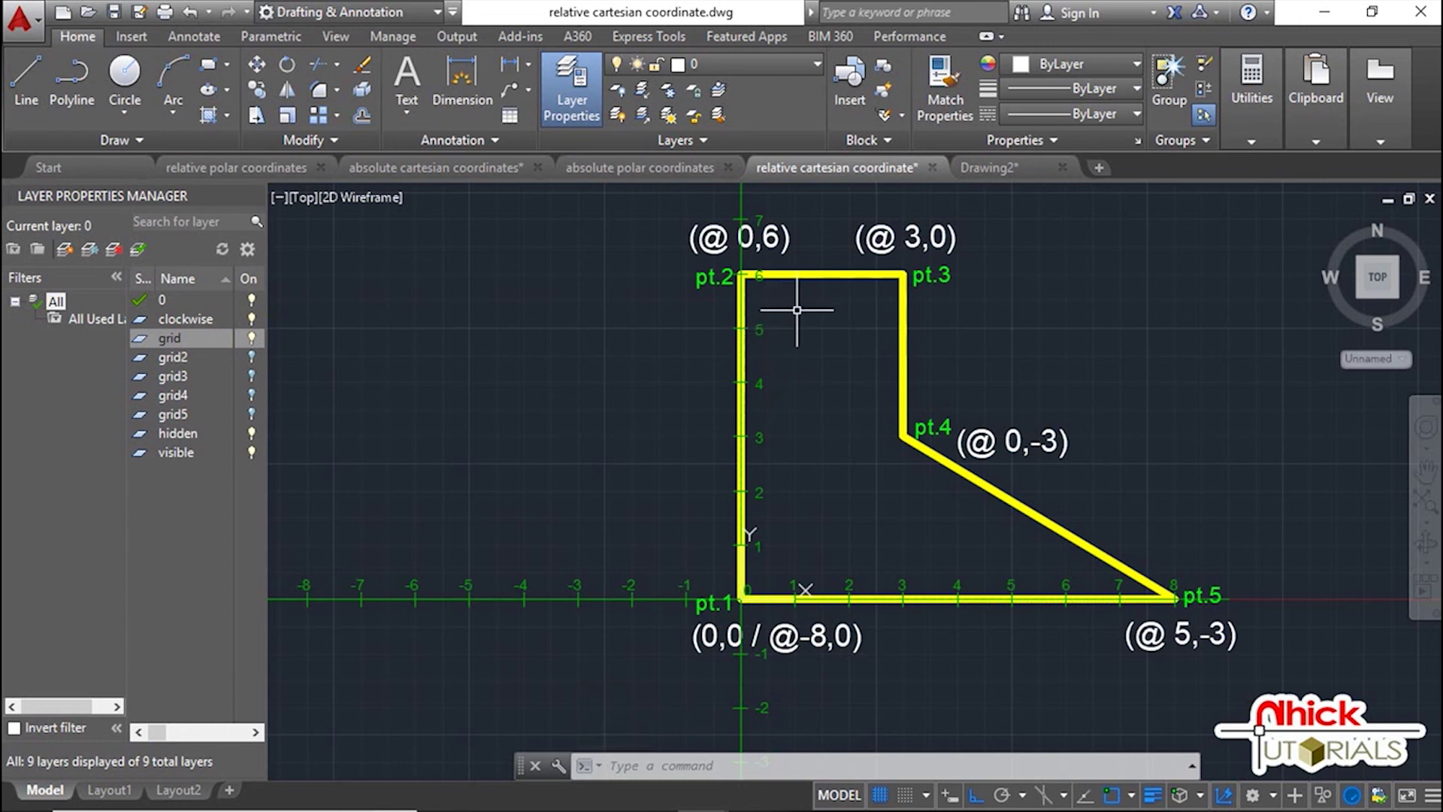
pyautogui.scroll(2, 770, 399)
pyautogui.moveTo(796, 361)
pyautogui.mouseDown(button='middle')
pyautogui.moveTo(799, 432)
pyautogui.moveTo(810, 392)
pyautogui.mouseUp(button='middle')
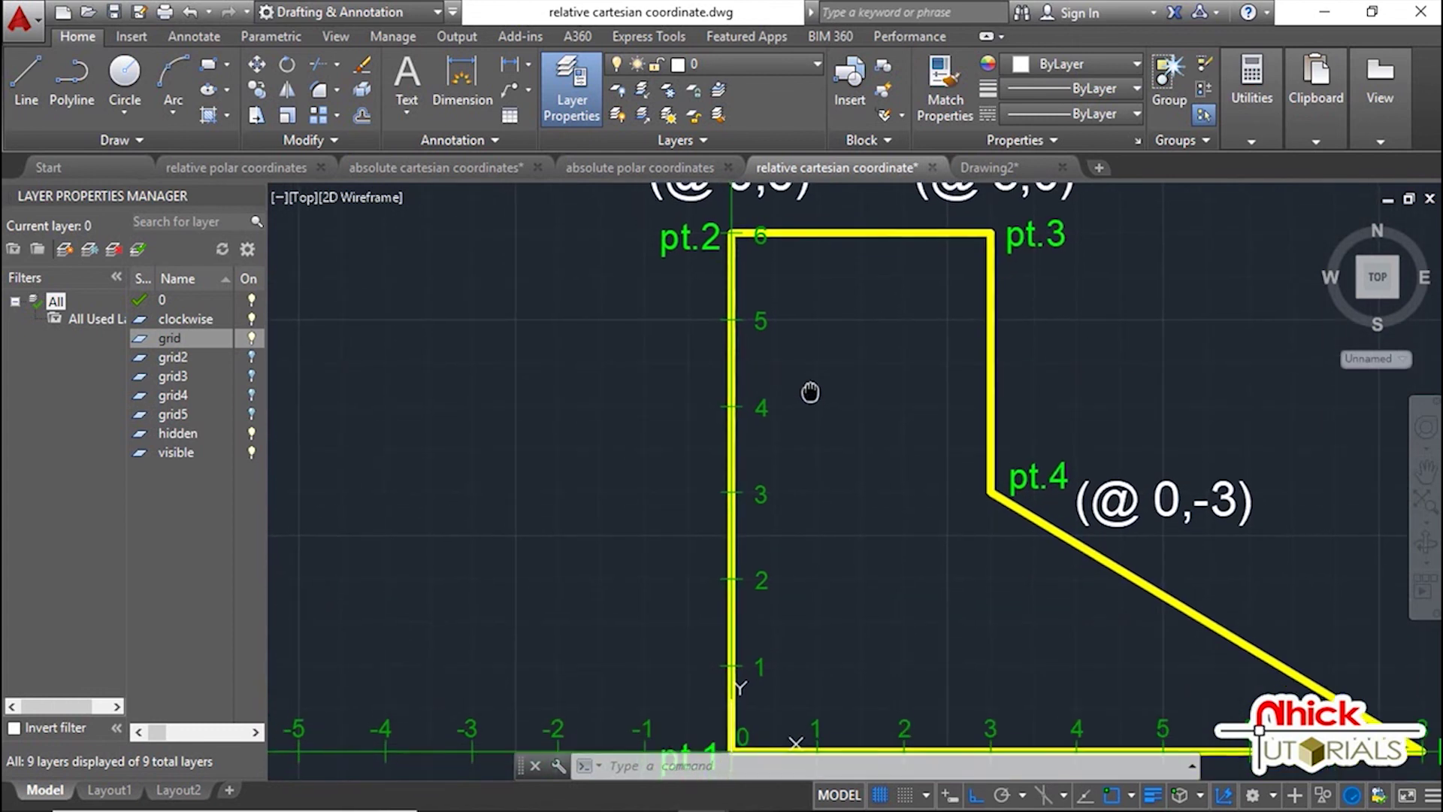
pyautogui.scroll(-2, 810, 389)
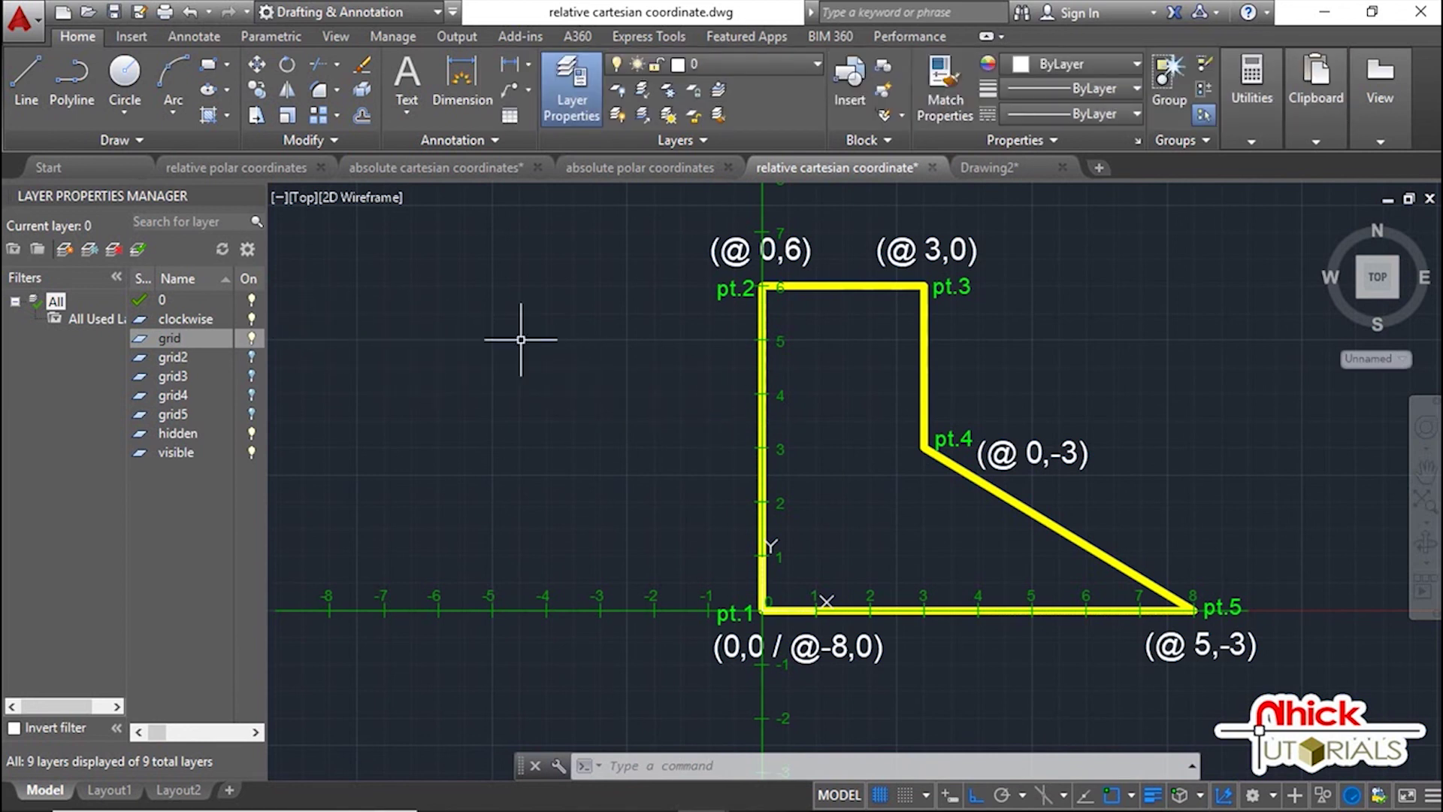
pyautogui.moveTo(645, 295); pyautogui.dragTo(566, 374, button='middle')
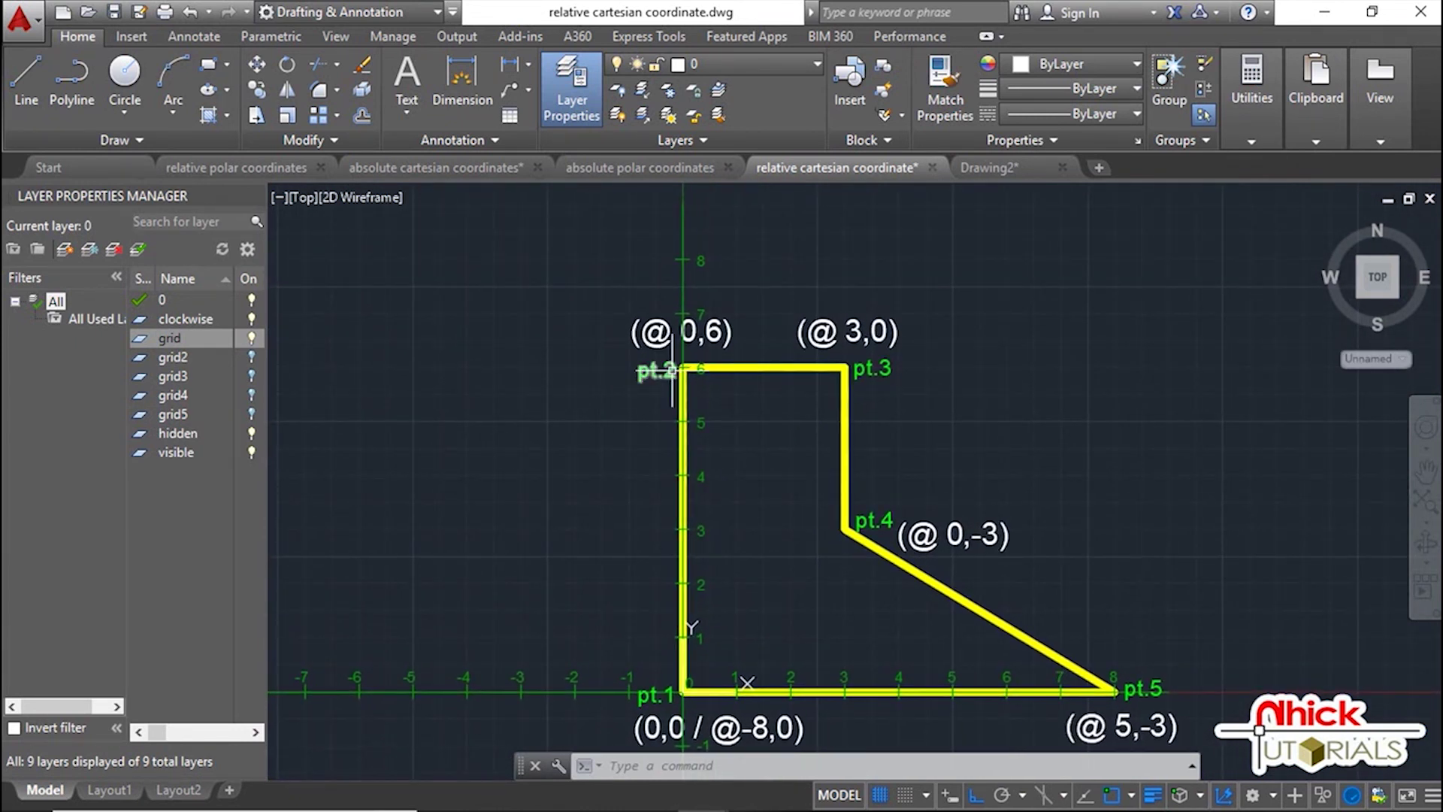
pyautogui.scroll(6, 681, 370)
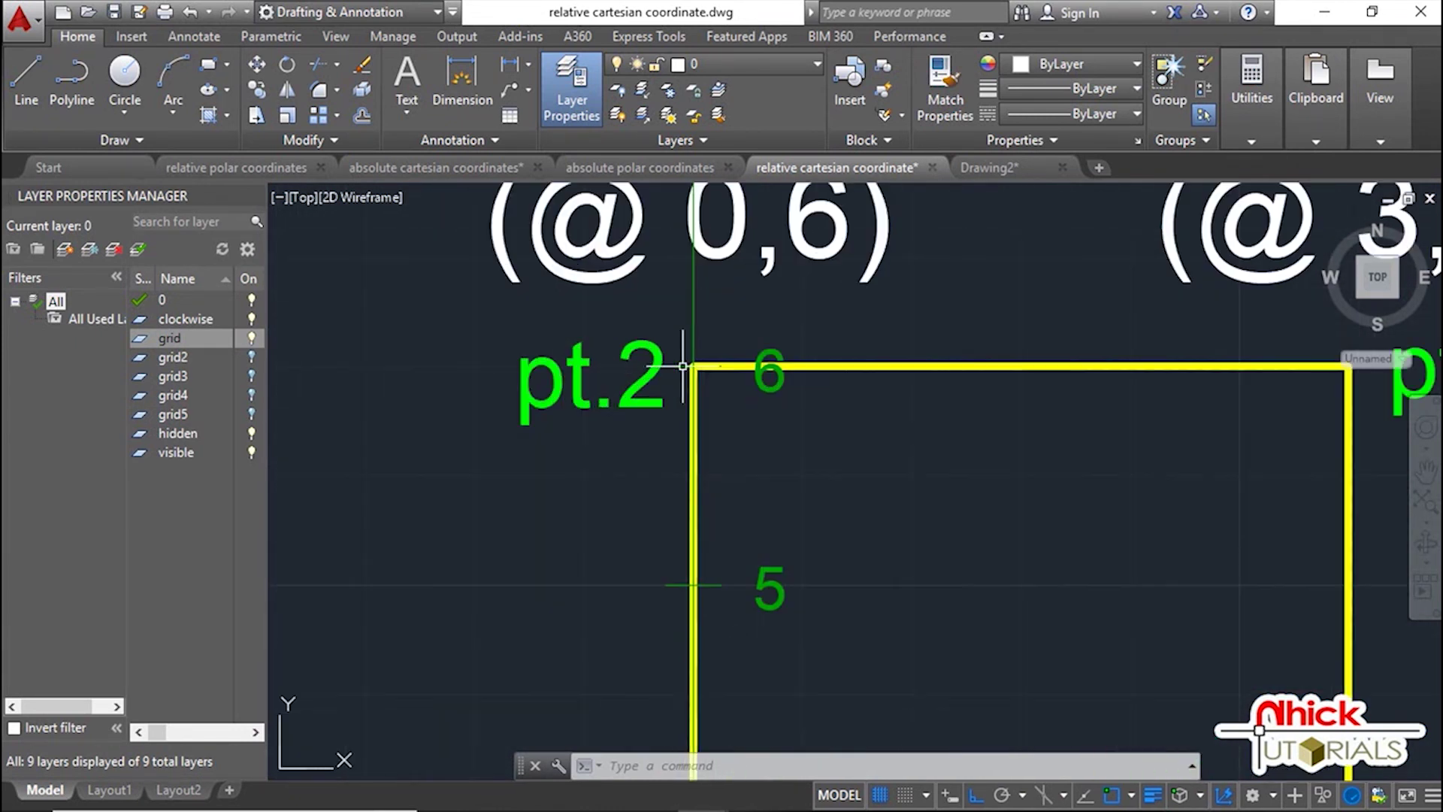
pyautogui.scroll(-2, 1019, 399)
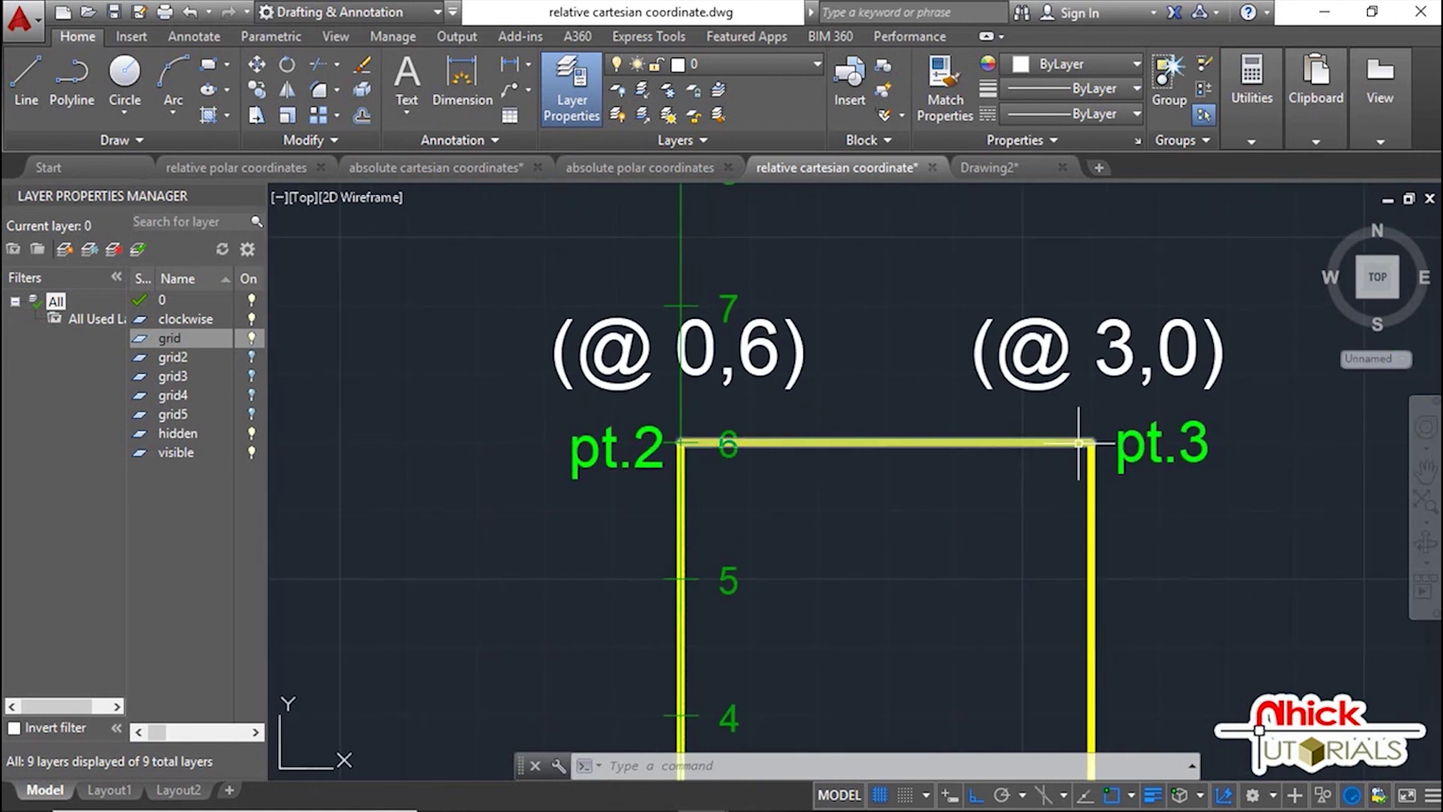
# Turn on the grid2 layer centred on pt.2 and turn off the grid layer
pyautogui.click(251, 356)
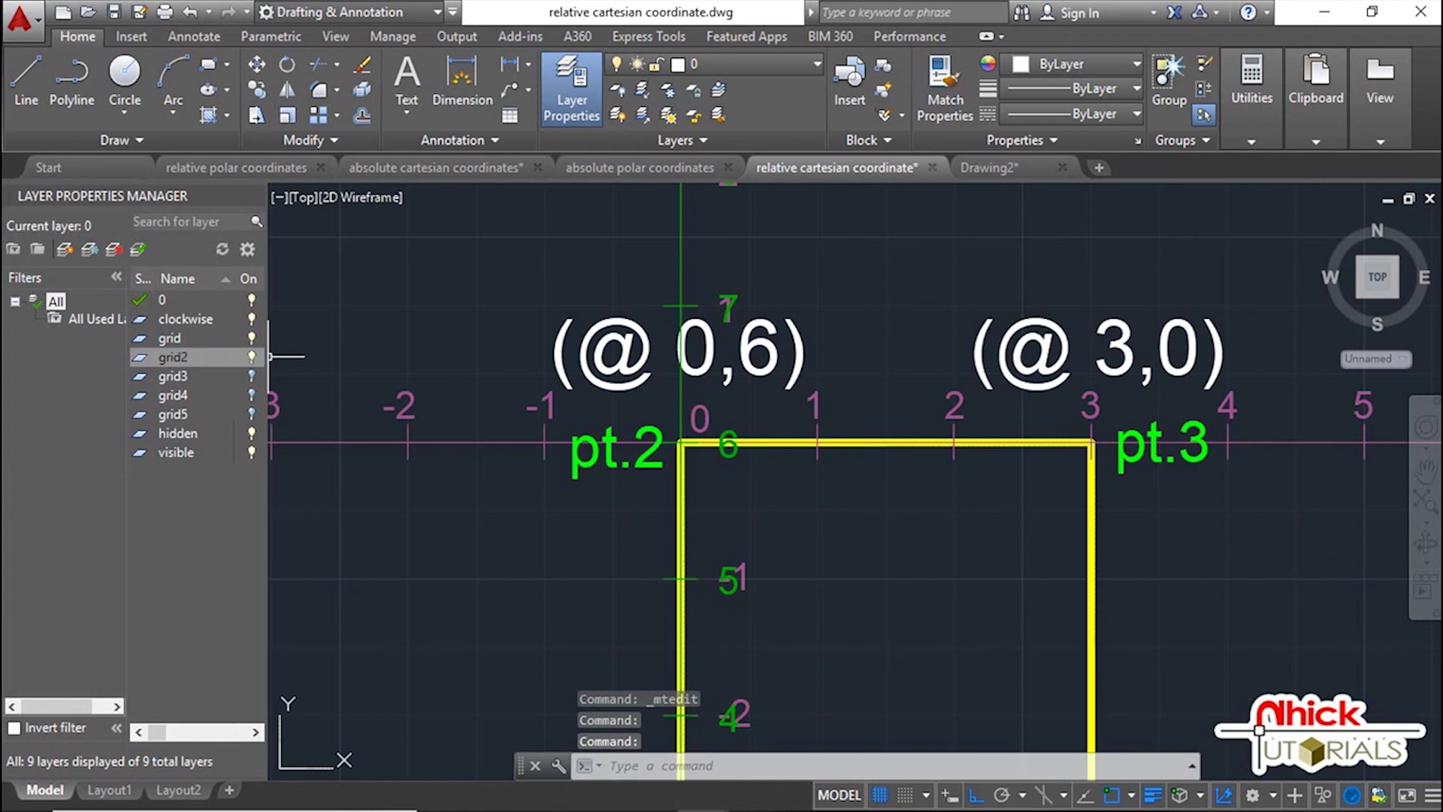
pyautogui.scroll(-2, 843, 456)
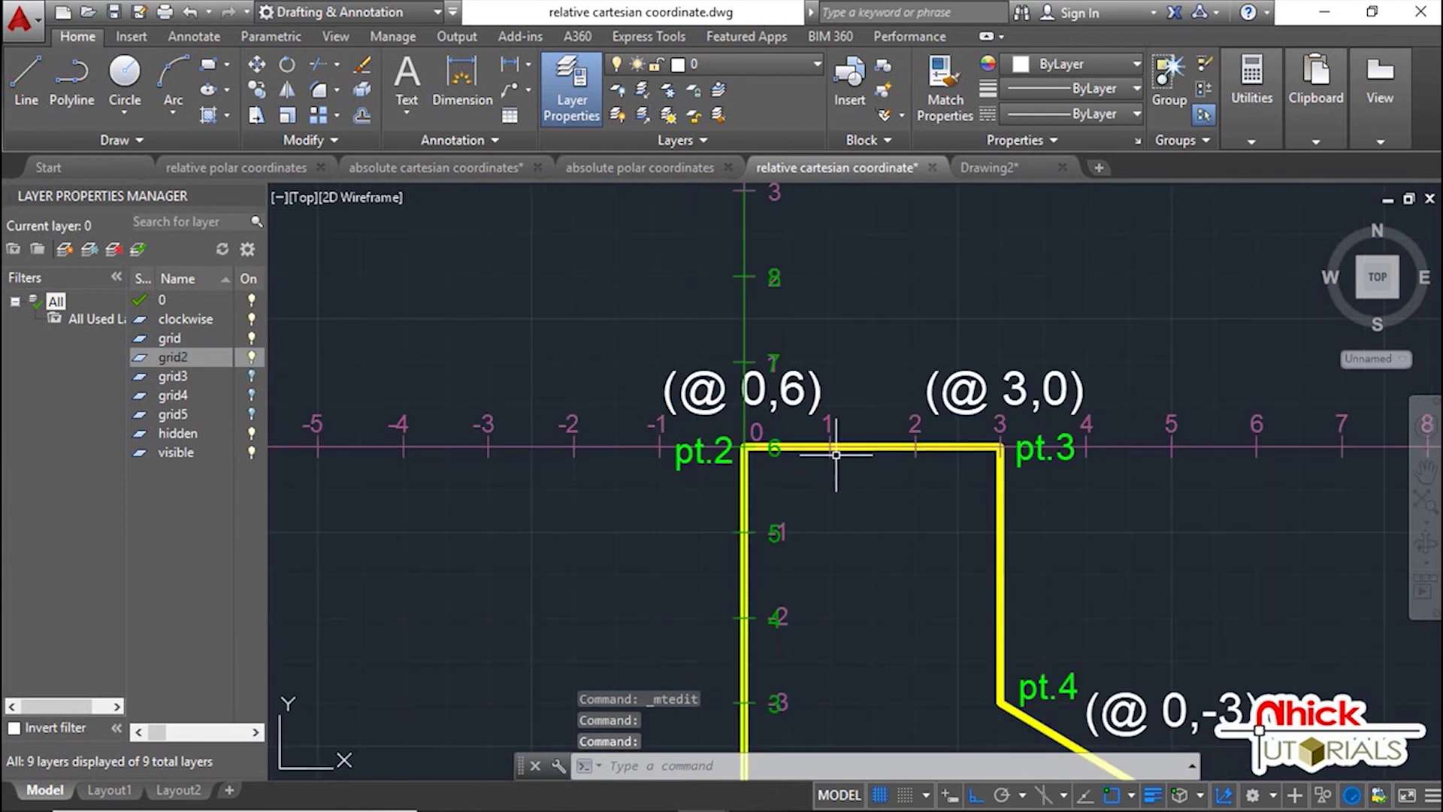
pyautogui.click(251, 338)
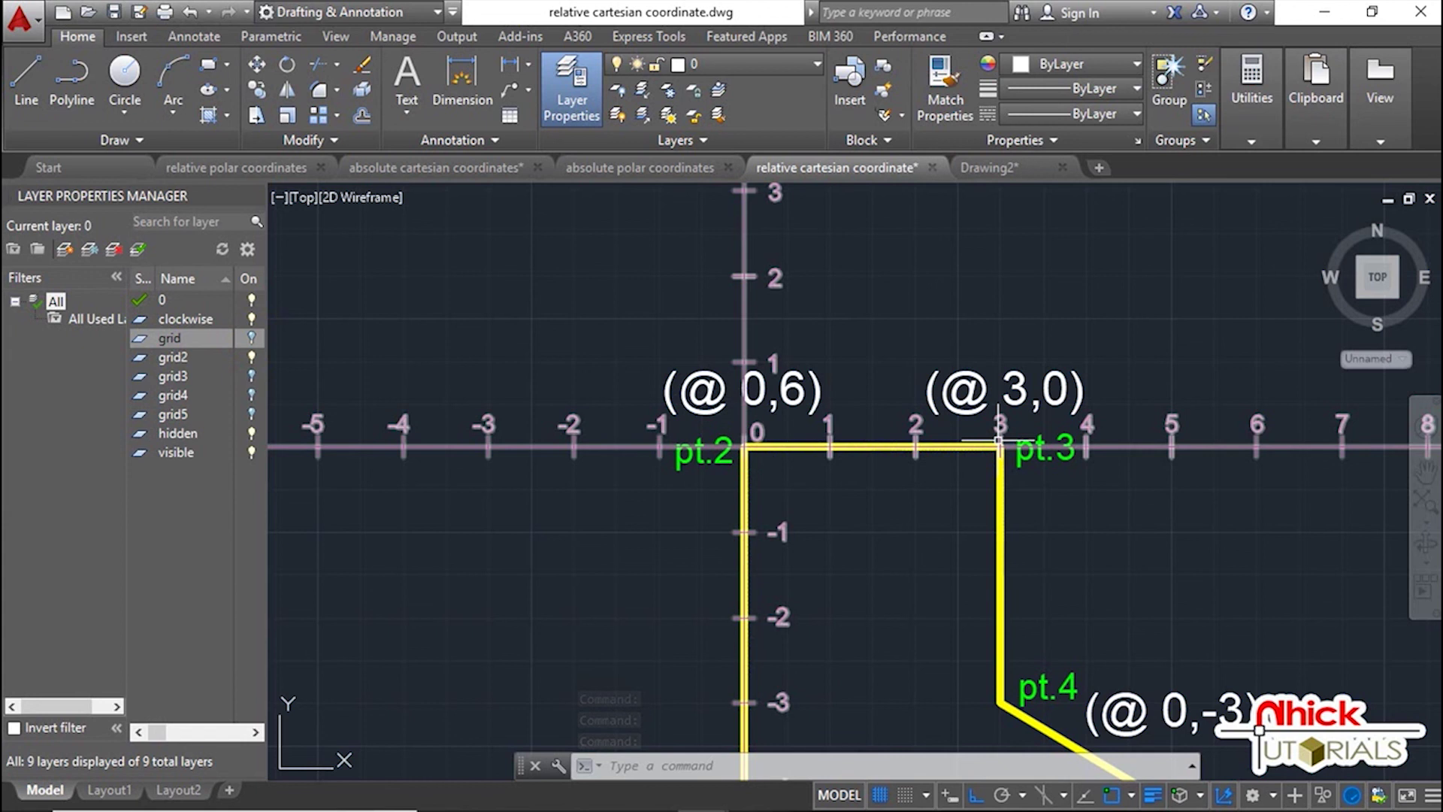
# Turn off the grid2 layer and turn on grid3 to show axes centred on pt.3
pyautogui.scroll(-3, 1058, 485)
pyautogui.moveTo(1098, 516); pyautogui.dragTo(994, 466, button='middle')
pyautogui.click(252, 358)
pyautogui.click(252, 377)
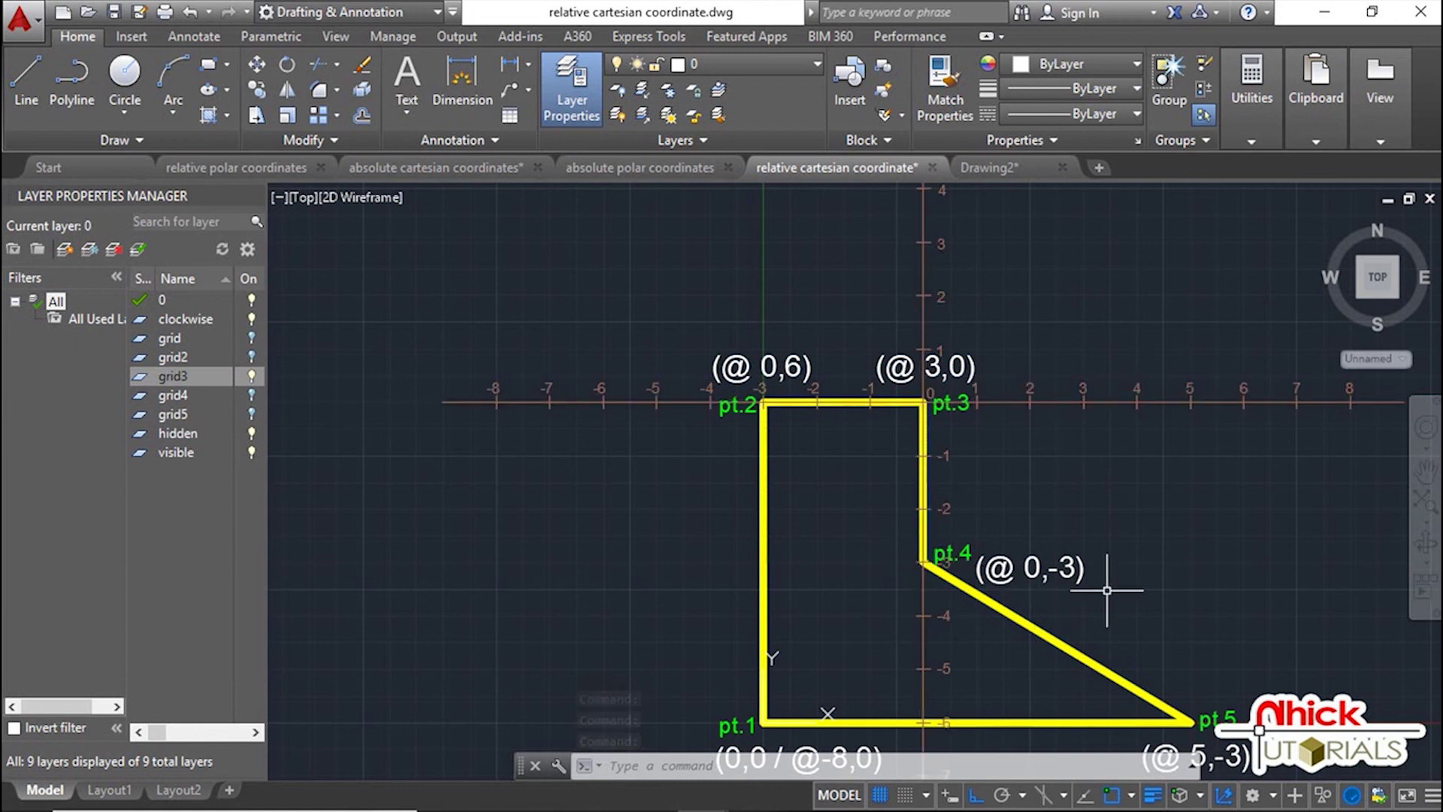
# Turn off the grid3 layer and turn on grid4 to show axes centred on pt.4
pyautogui.click(252, 395)
pyautogui.click(252, 376)
pyautogui.click(251, 396)
pyautogui.moveTo(472, 464); pyautogui.dragTo(442, 412, button='middle')
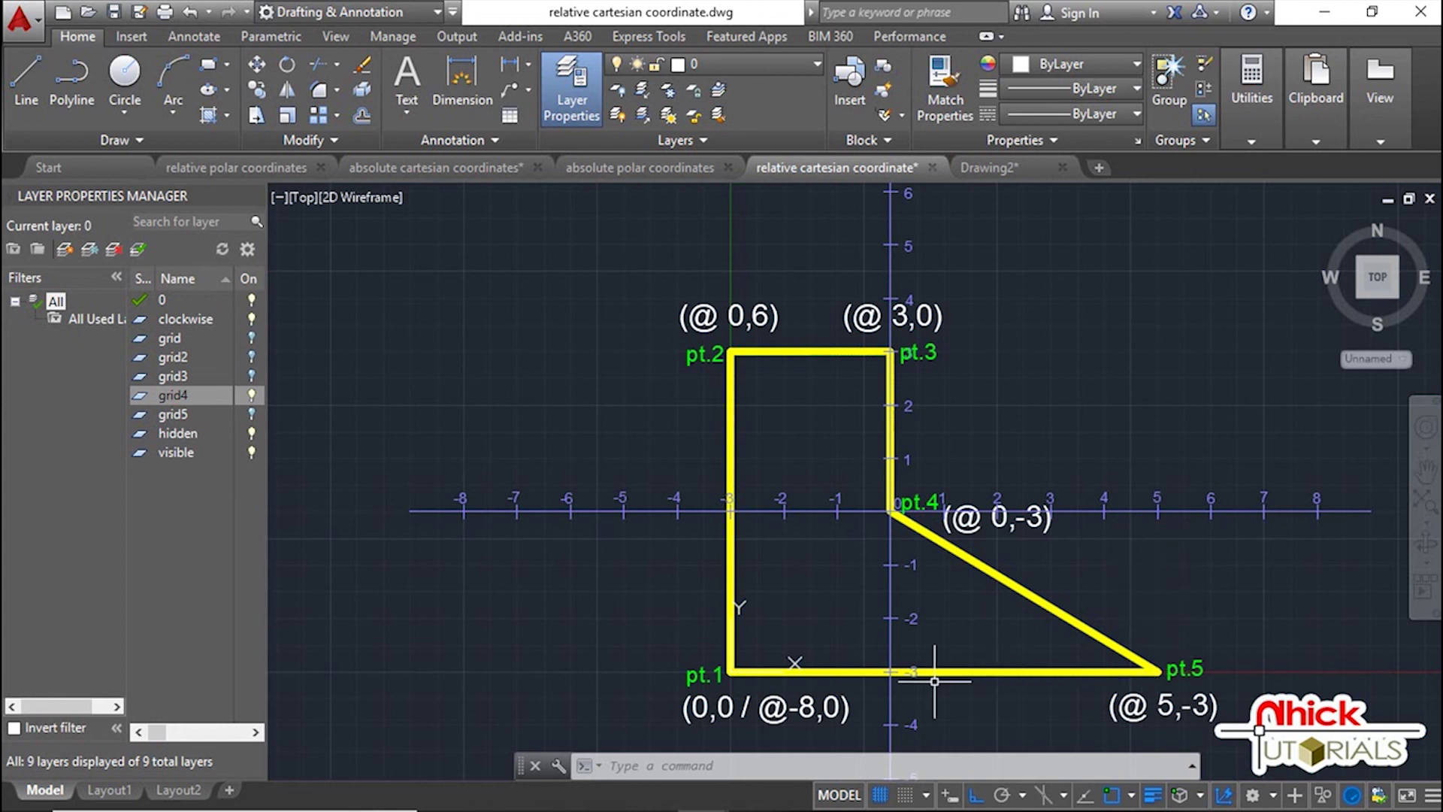
# Replace the grid4 layer with grid5 to examine the offset from pt.5 back to pt.1, and turn grid5 off
pyautogui.click(251, 397)
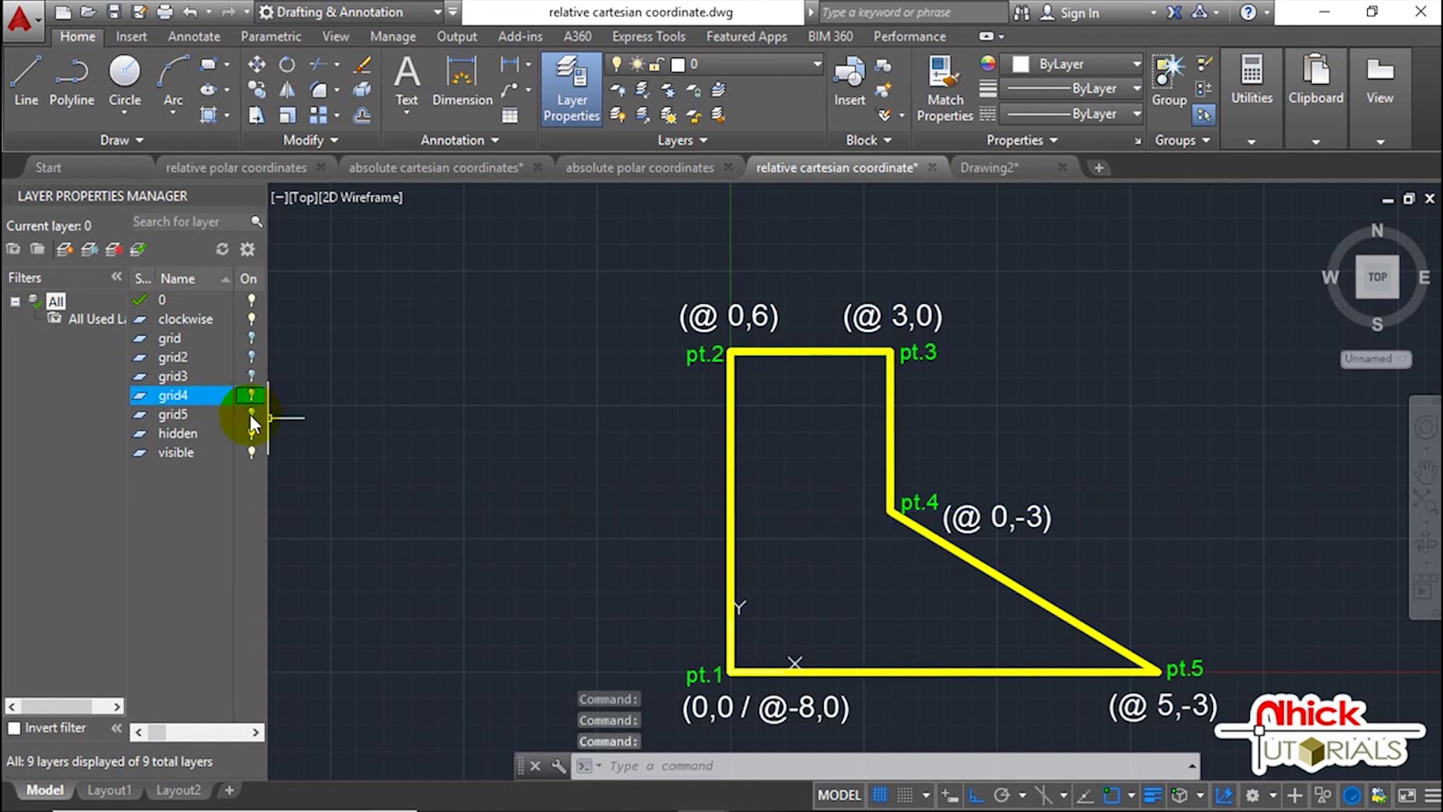
pyautogui.click(251, 415)
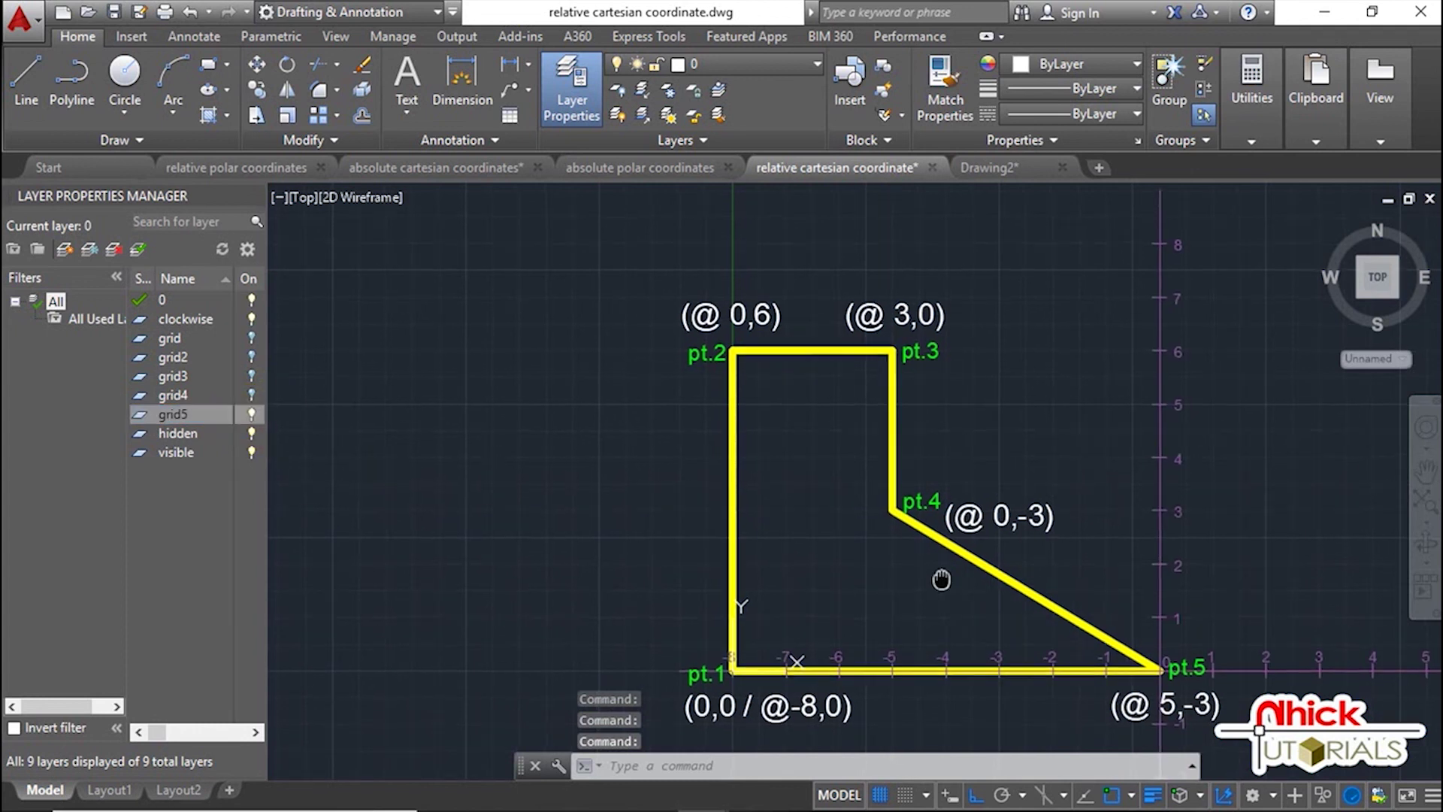
pyautogui.moveTo(940, 561); pyautogui.dragTo(928, 498, button='middle')
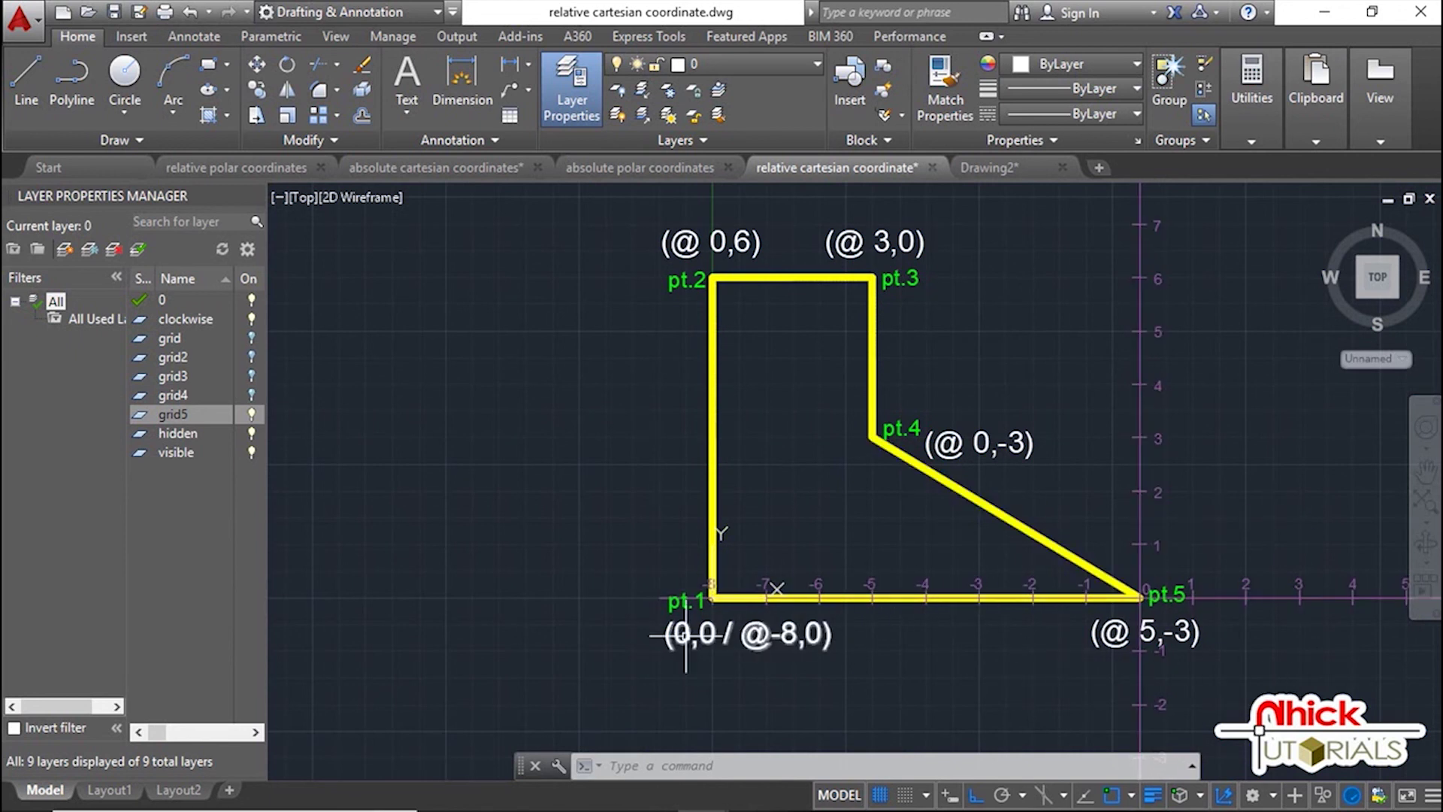
pyautogui.click(252, 414)
pyautogui.scroll(-2, 625, 518)
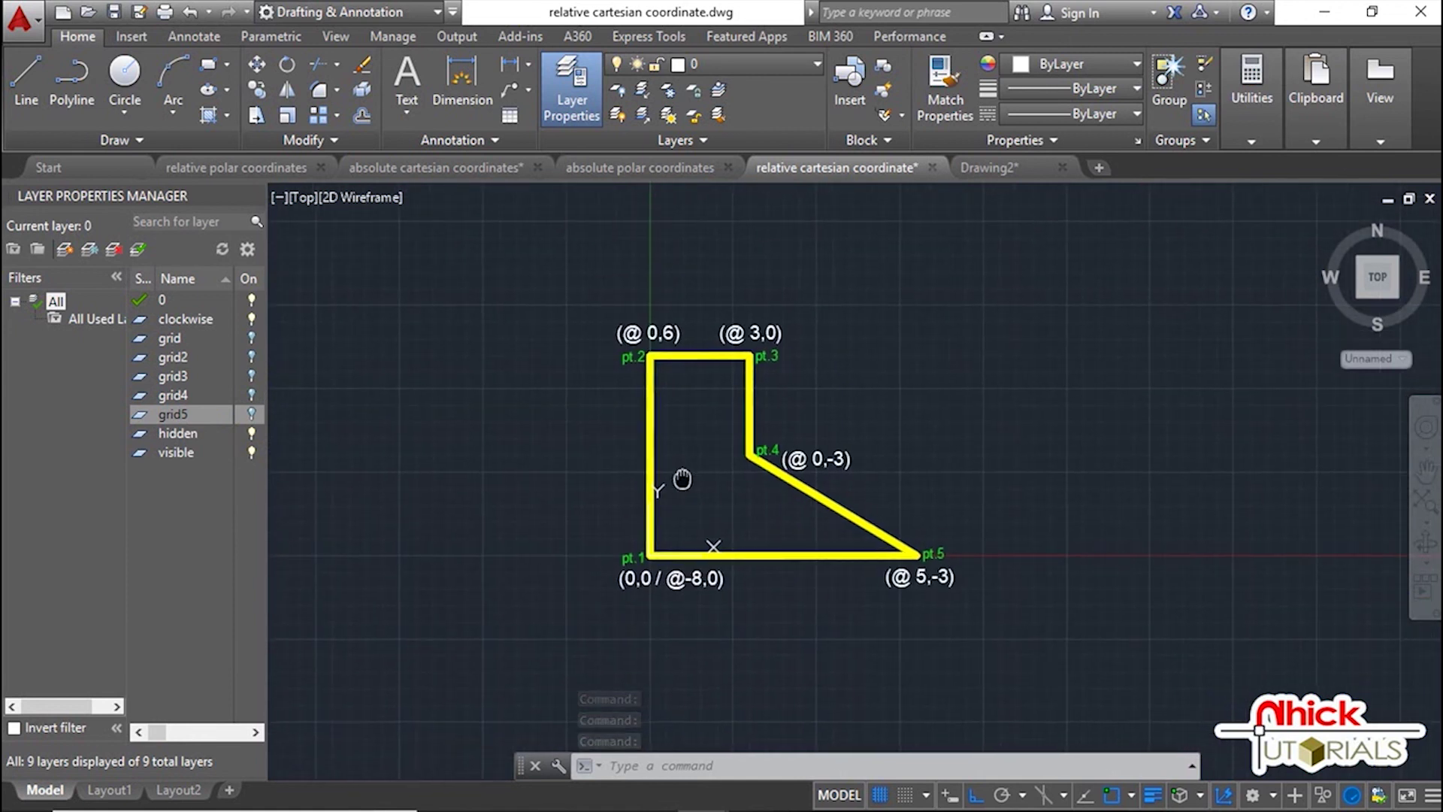
# Move the UCS origin to the empty area right of the yellow outline, level with its bottom edge
pyautogui.click(647, 557)
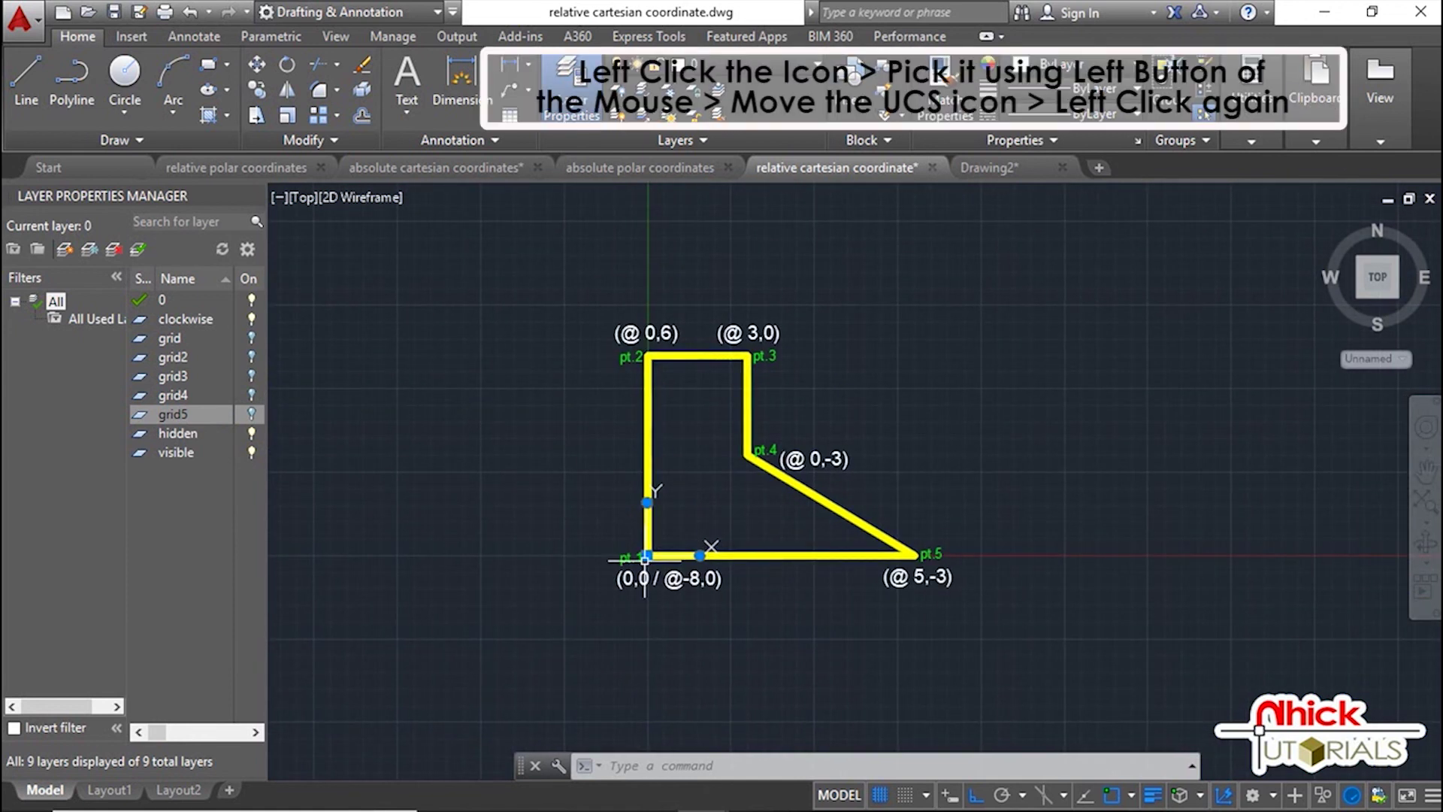
pyautogui.moveTo(646, 557)
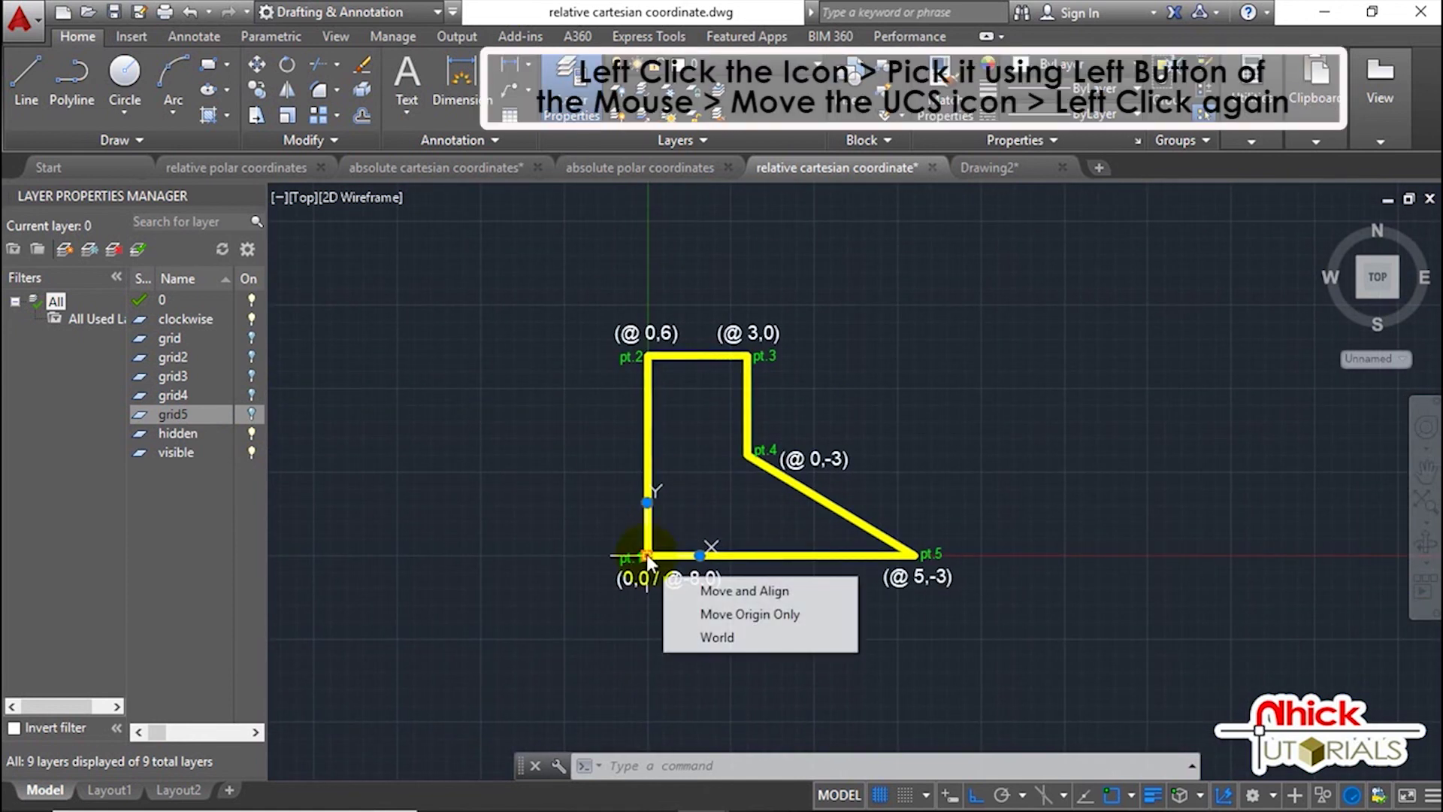
pyautogui.click(646, 557)
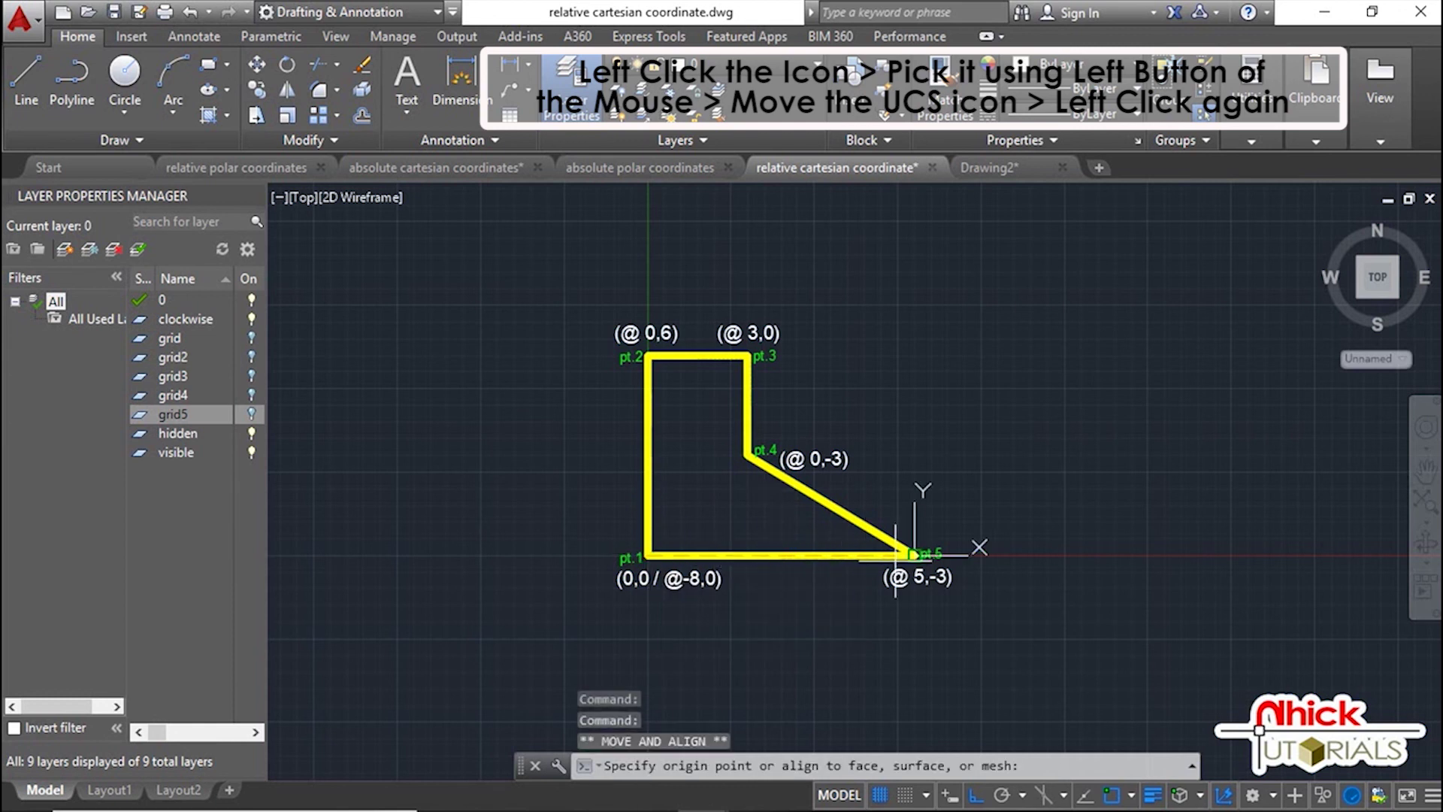
pyautogui.click(1098, 556)
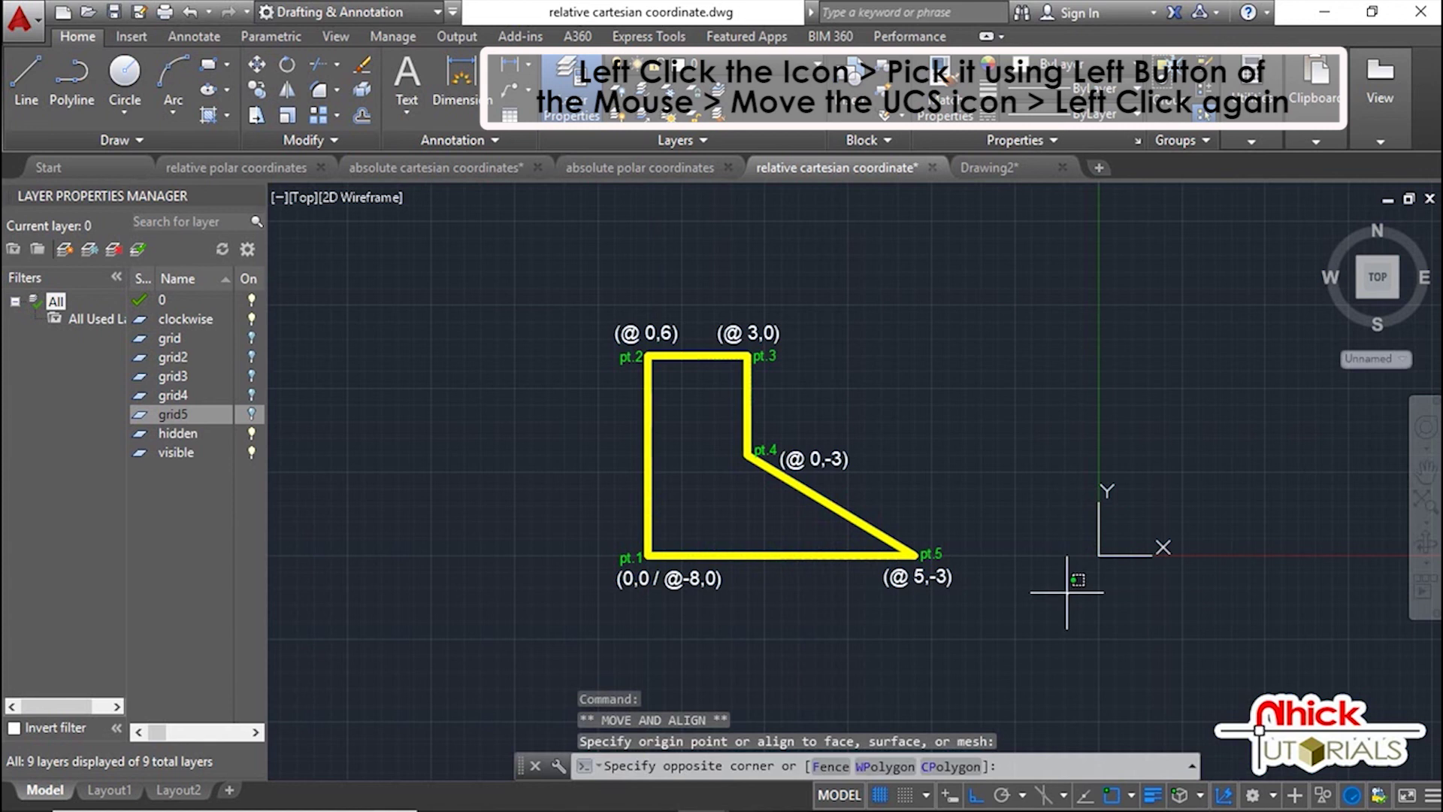
pyautogui.click(1043, 596)
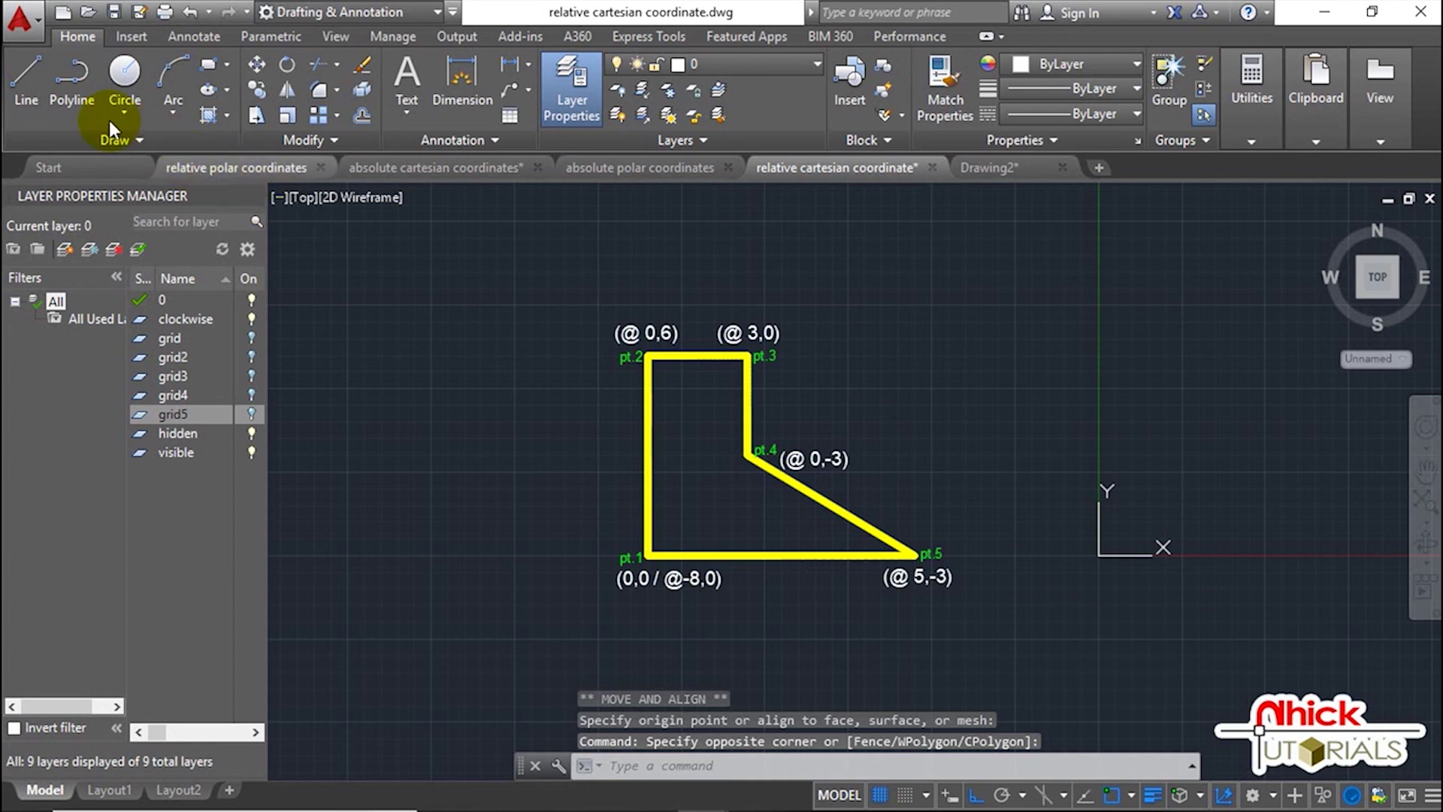
# Start a line at the new origin 0,0 and draw two segments with relative coordinates @0,6 and @3,0
pyautogui.click(33, 87)
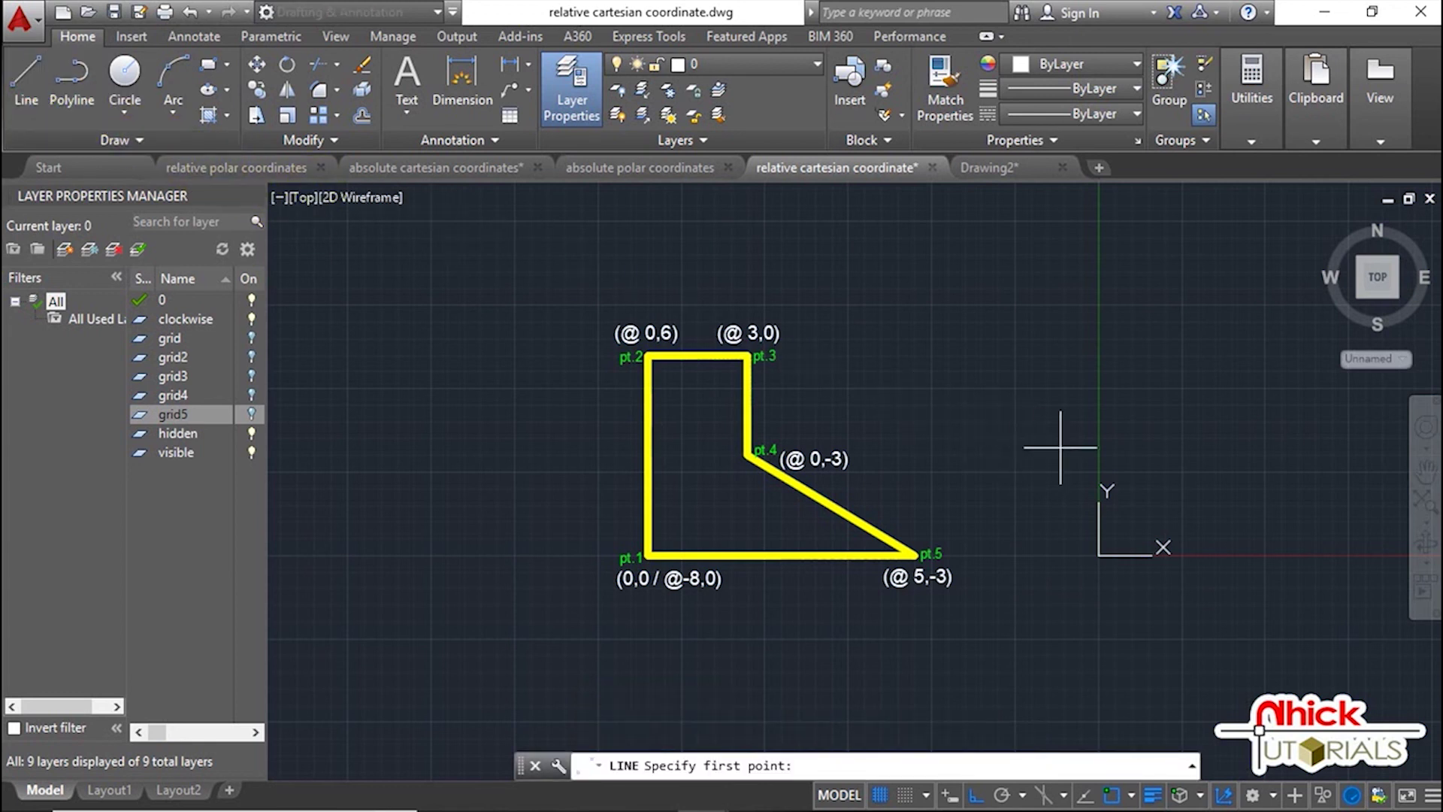
pyautogui.write('0,0')
pyautogui.press('Return')
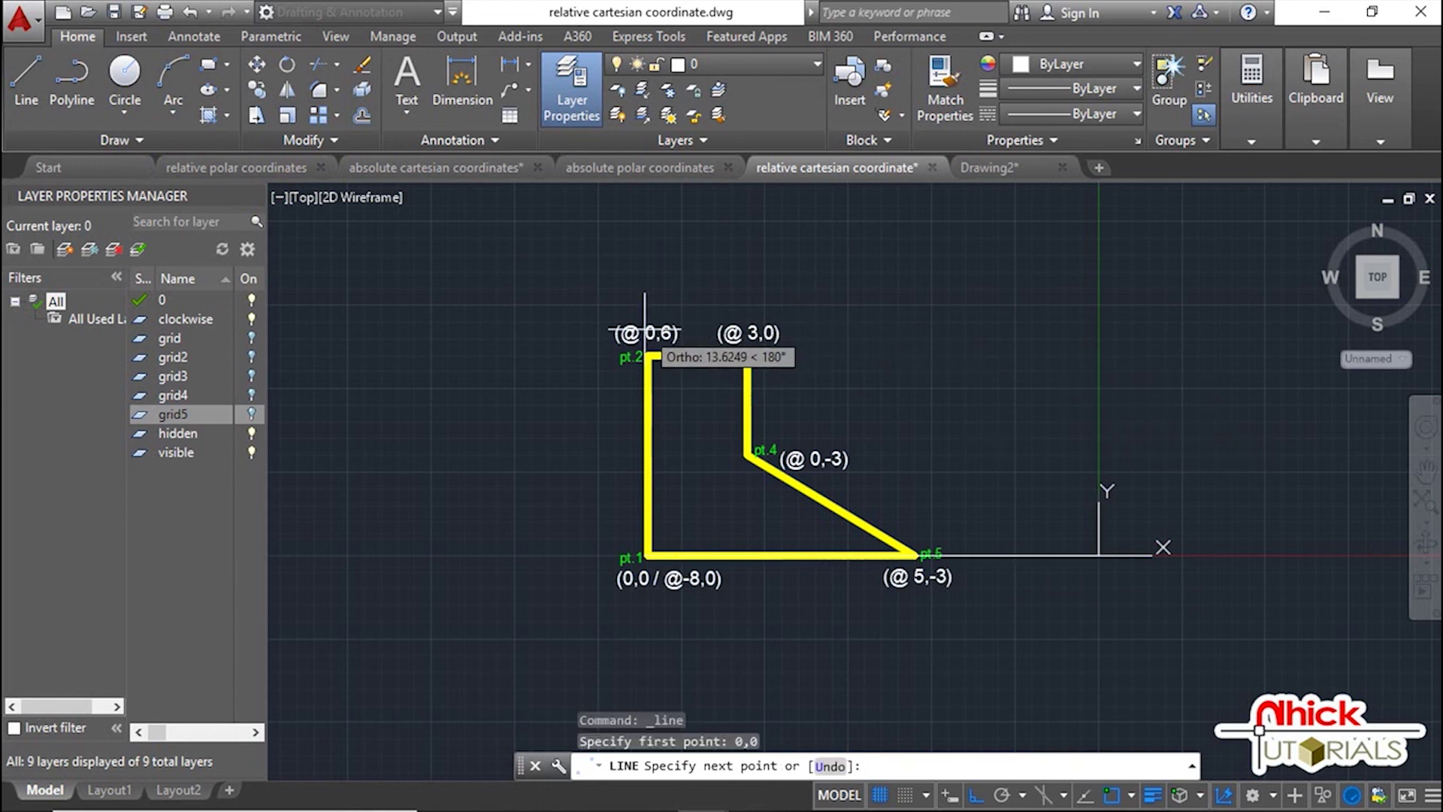
pyautogui.write('@')
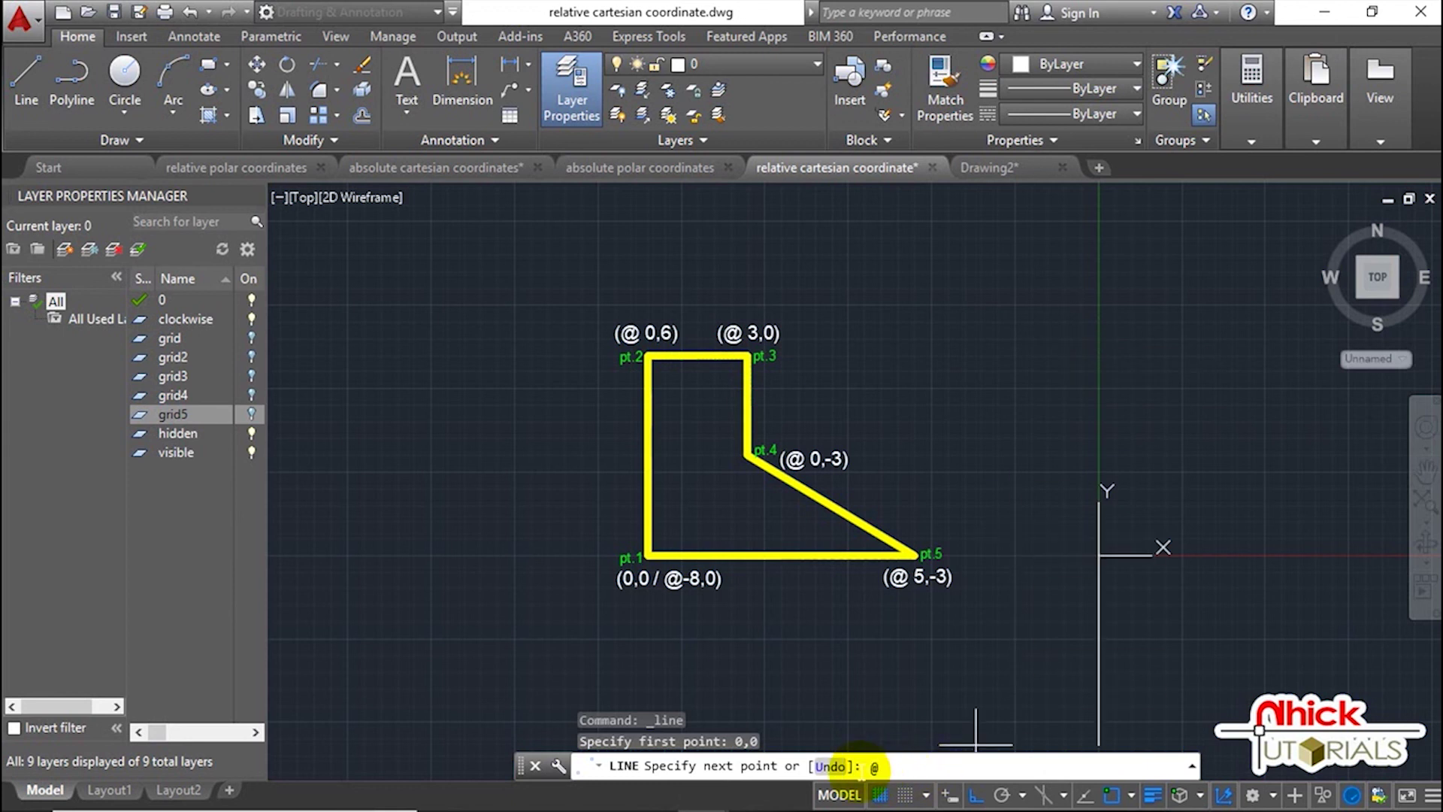
pyautogui.write('0,6')
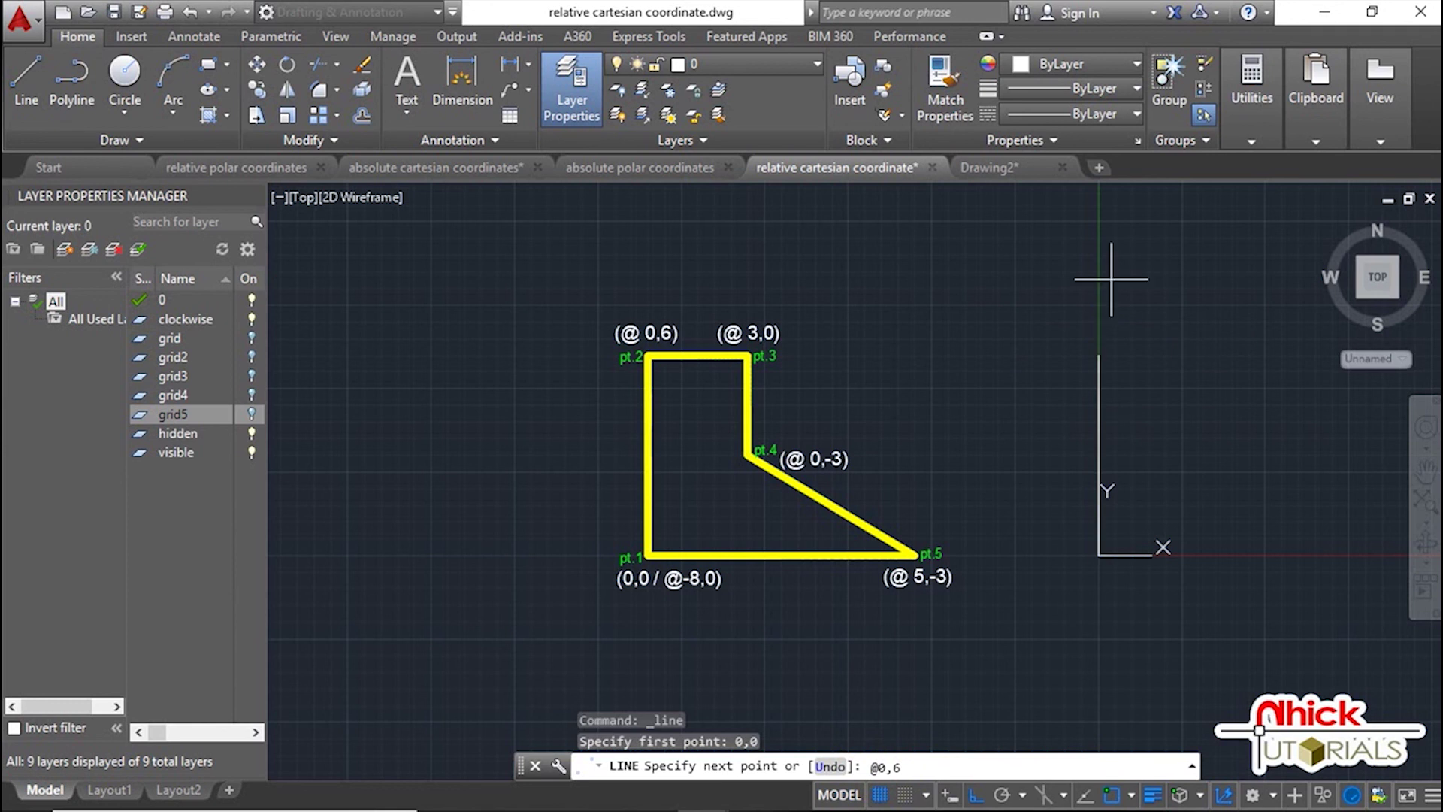
pyautogui.press('Return')
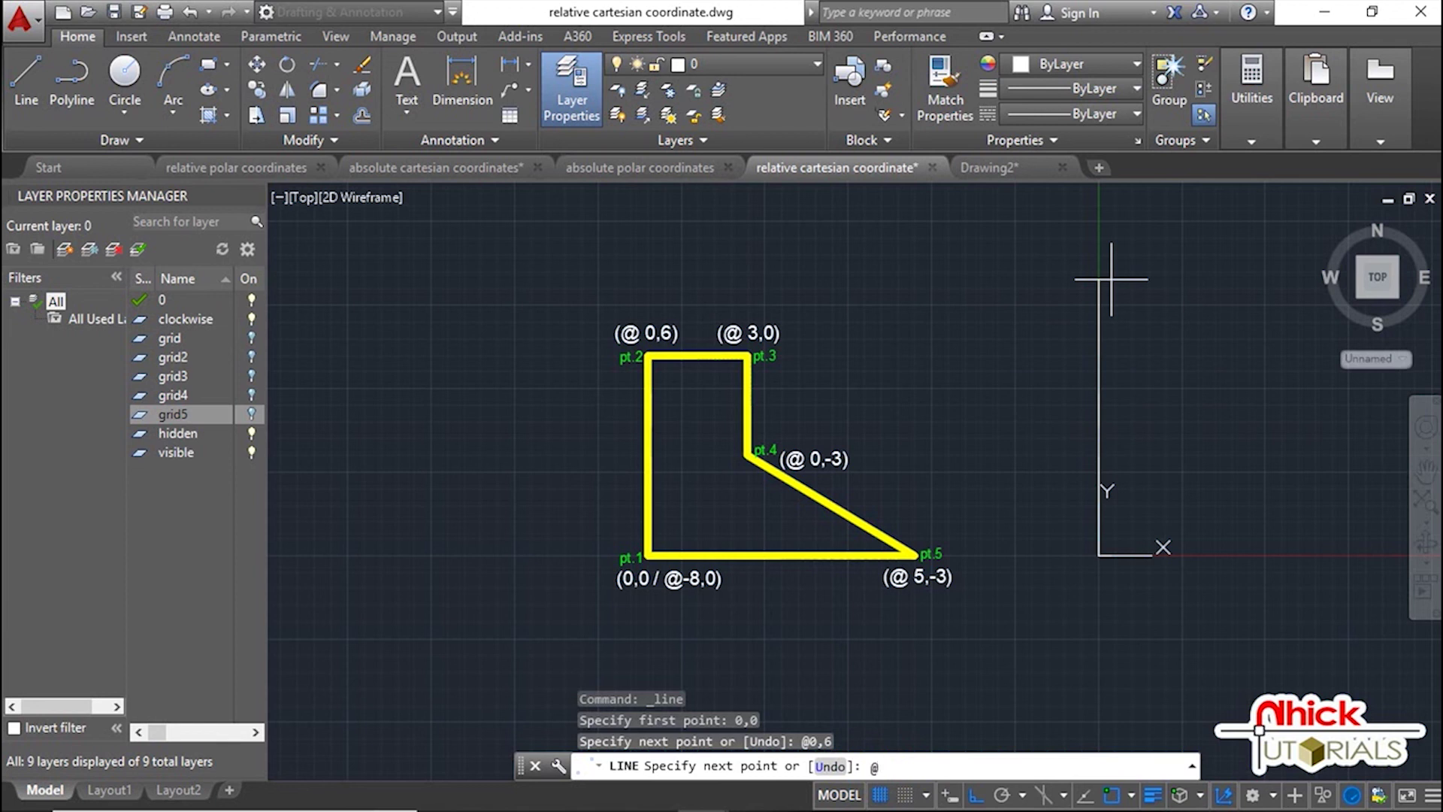
pyautogui.press('Return')
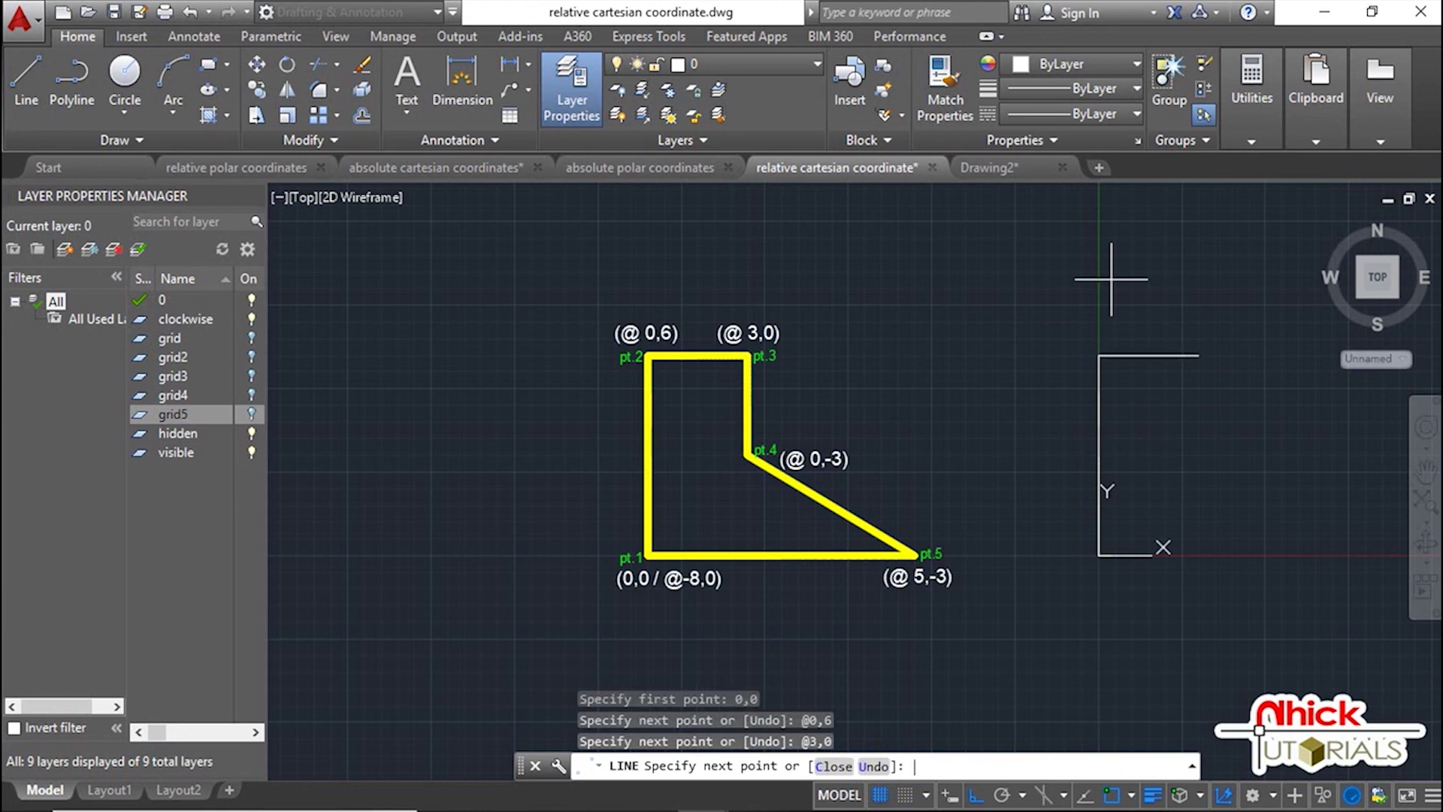
# Continue the line with two segments at relative coordinates @0,-3 and @5,-3
pyautogui.write('@0,-3')
pyautogui.press('Return')
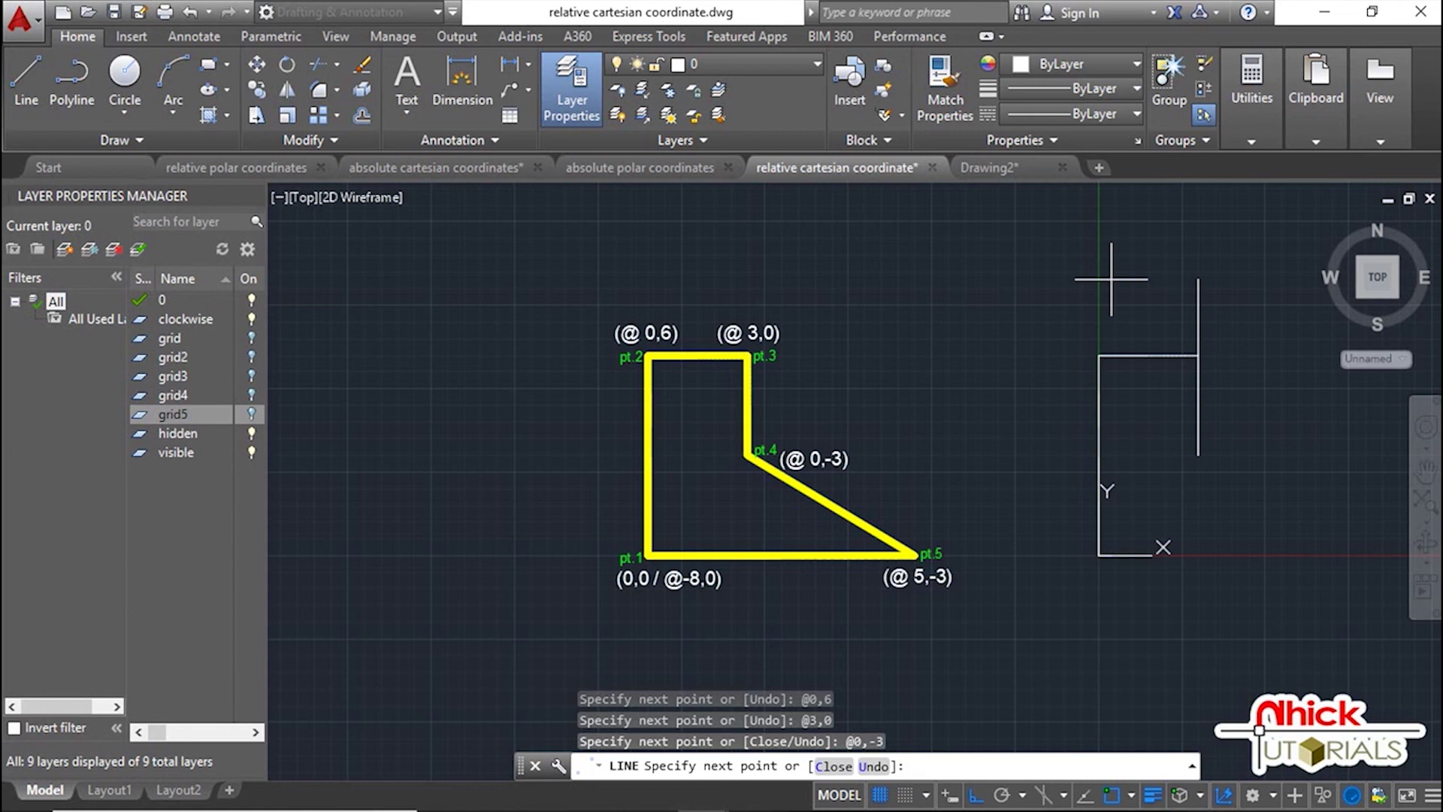
pyautogui.write('@5,-3')
pyautogui.press('Return')
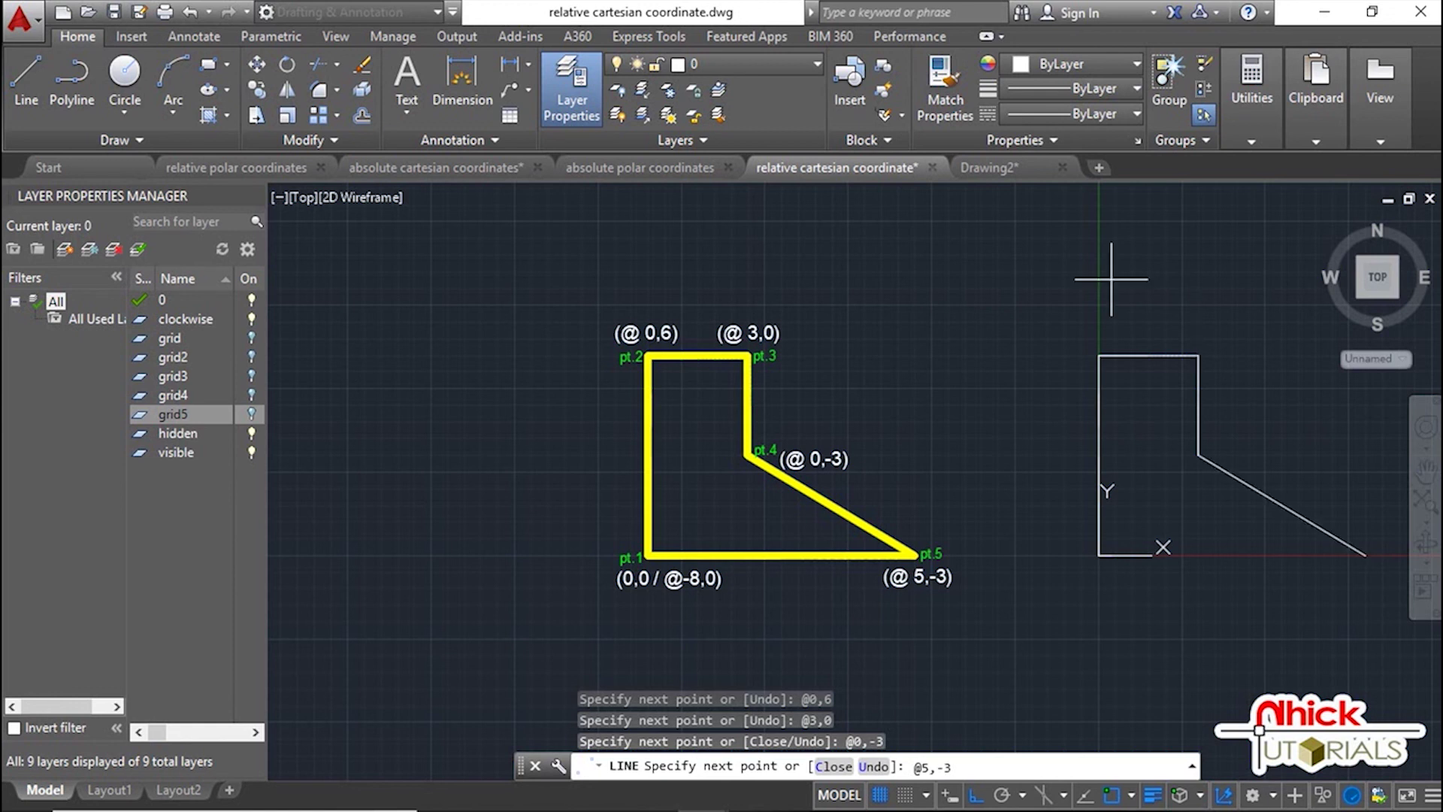
pyautogui.press('Return')
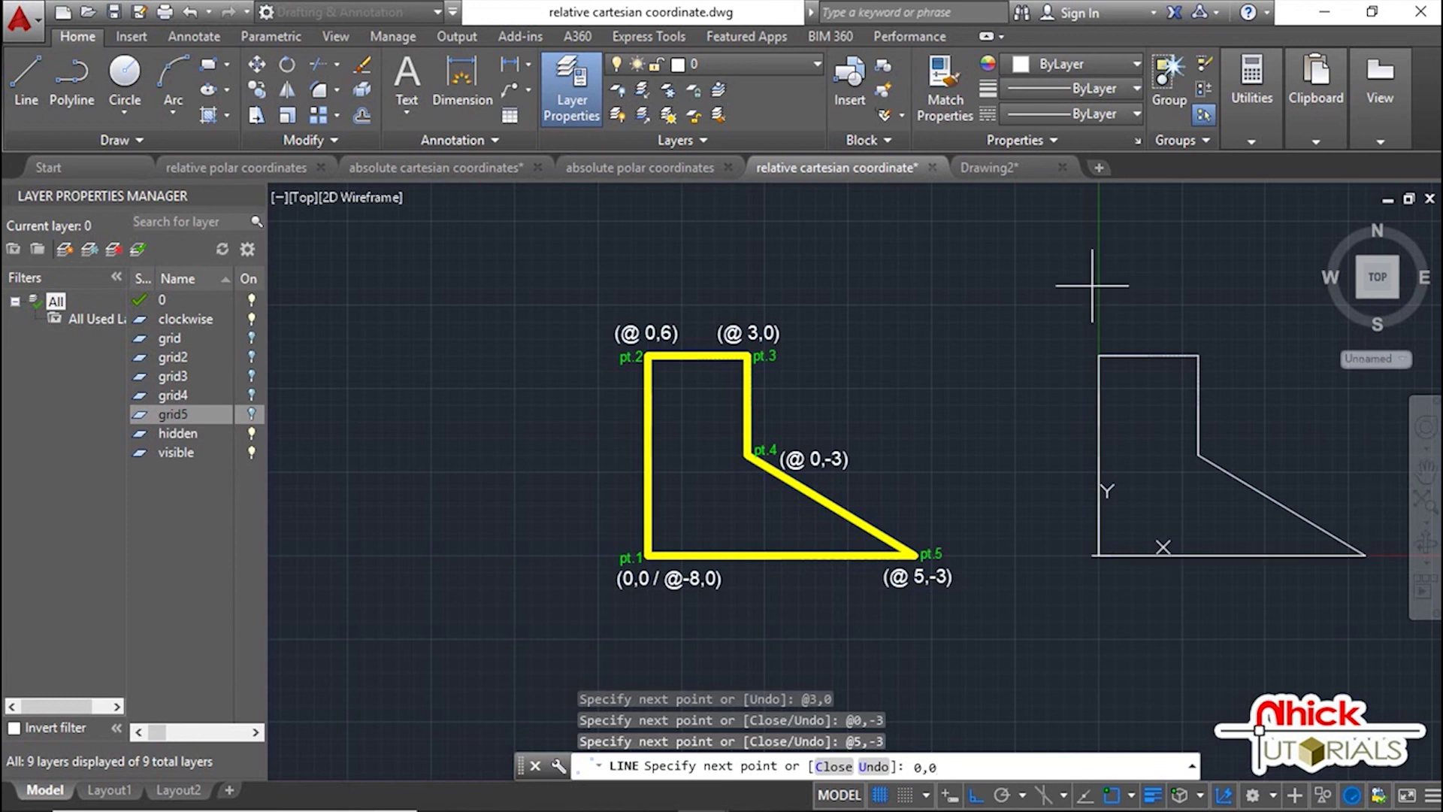
# Close the outline with a bottom segment at relative coordinate @-8,0 and end the Line command
pyautogui.write('@-')
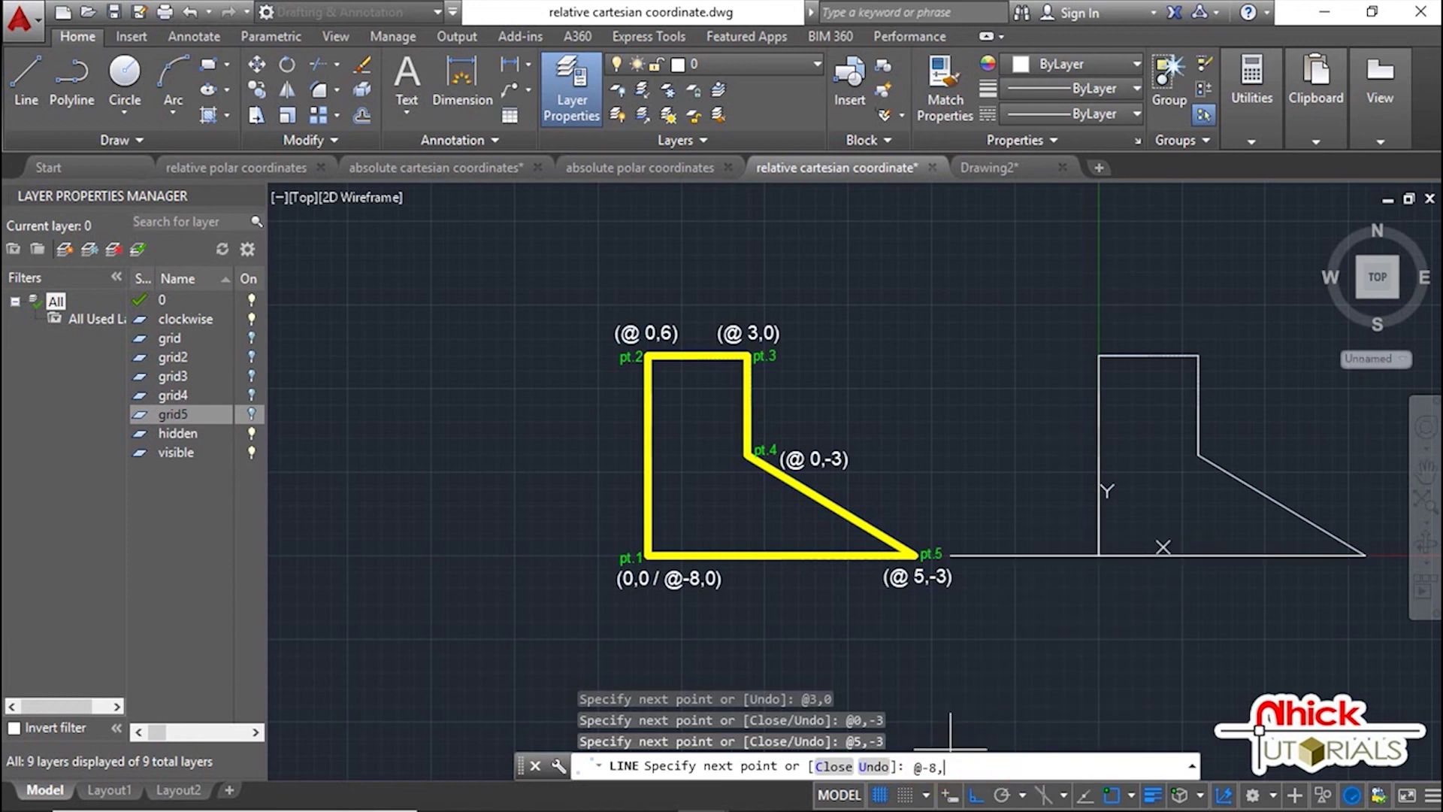
pyautogui.write('8,0')
pyautogui.press('Return')
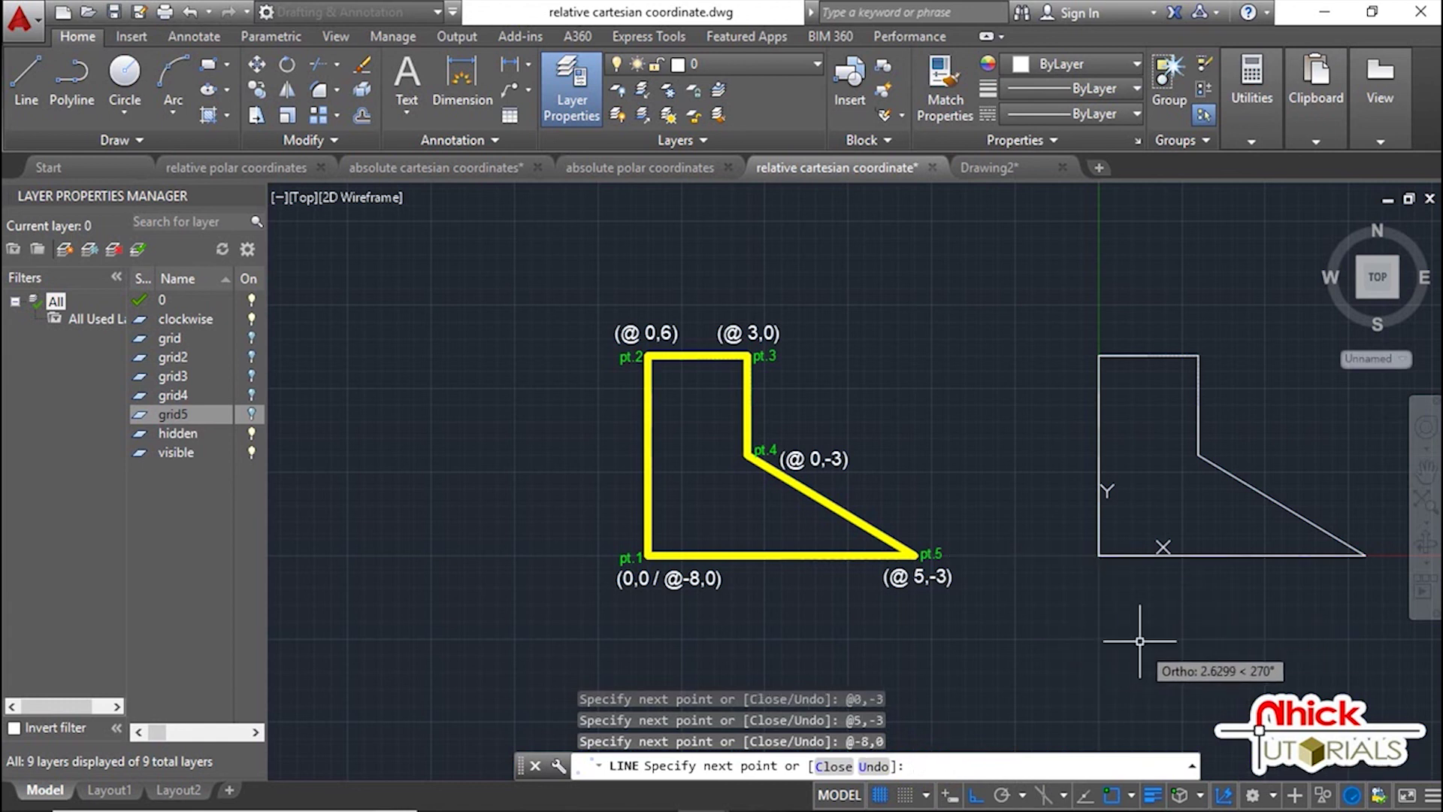
pyautogui.press('Escape')
pyautogui.moveTo(1154, 625); pyautogui.dragTo(1037, 619, button='middle')
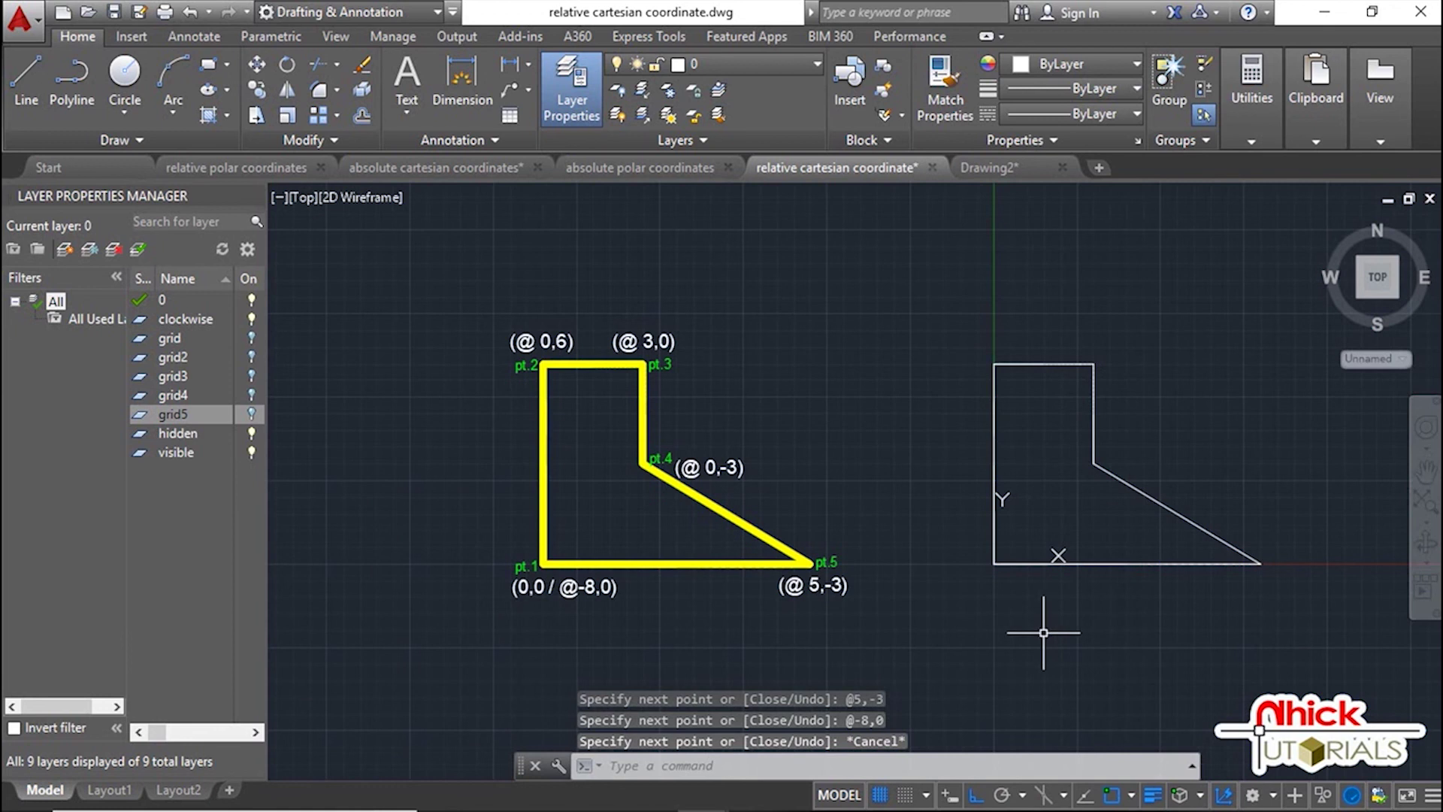